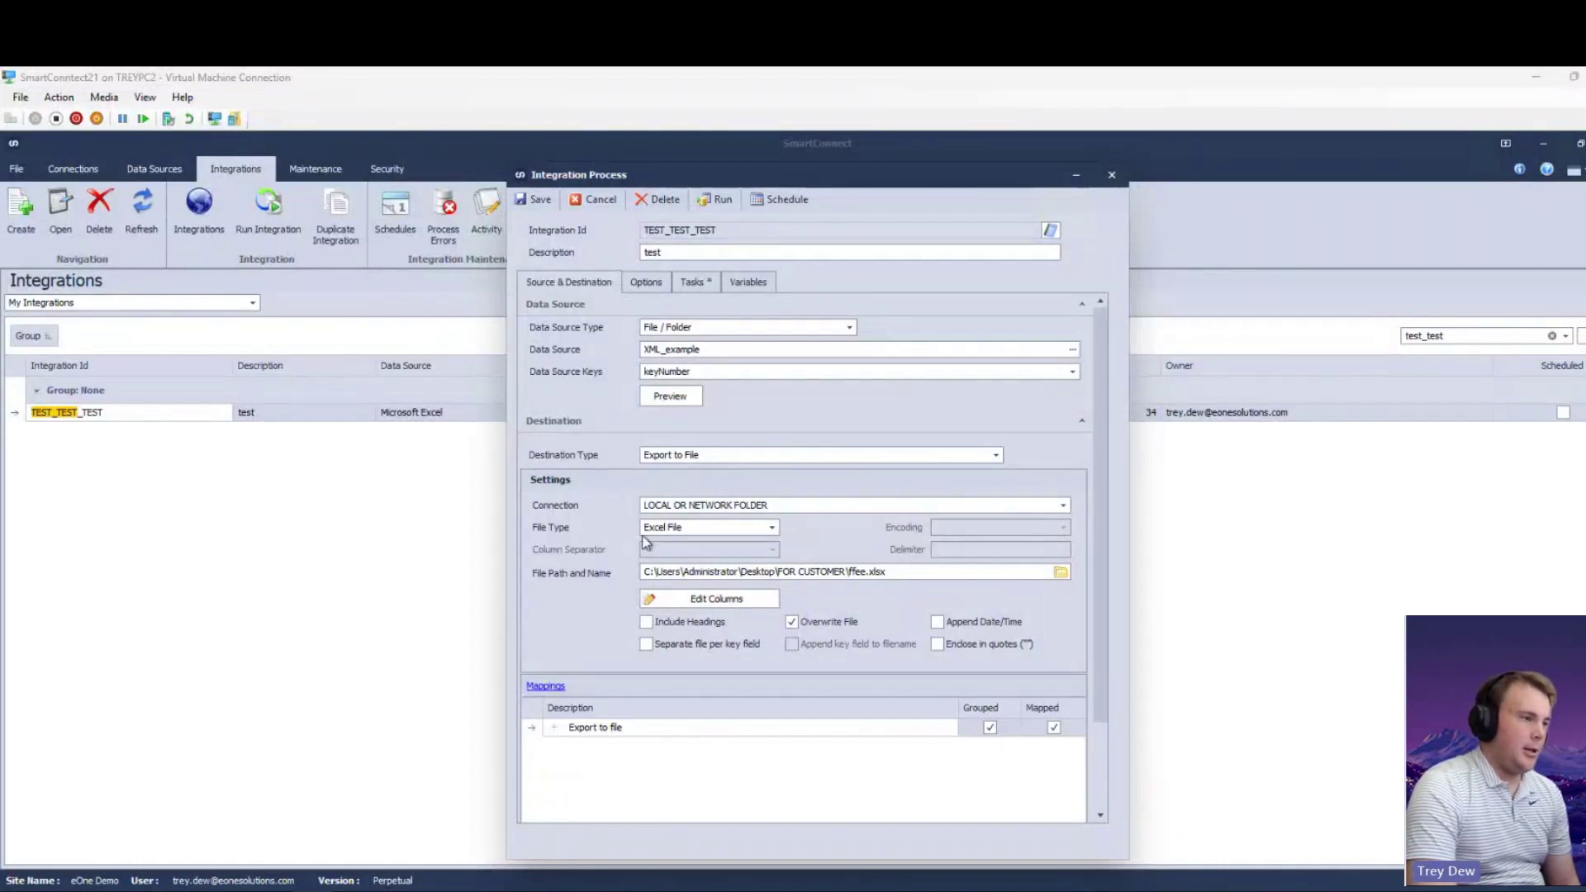
# - Preview the source data rows, then show the TEST_TEST_TEST integration's task list
pyautogui.click(672, 400)
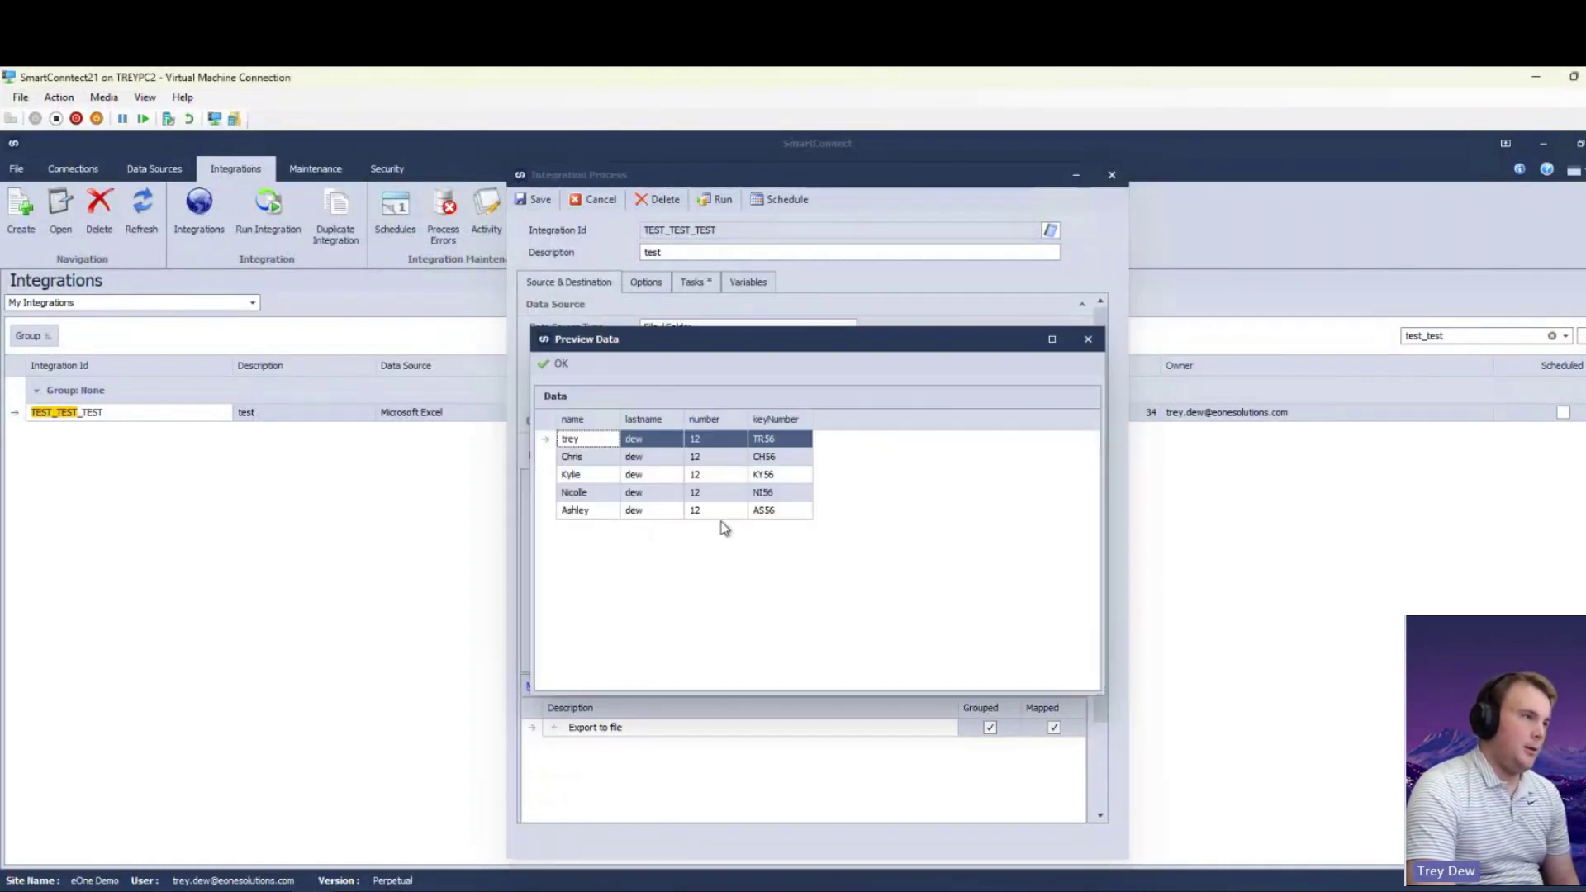
pyautogui.click(560, 366)
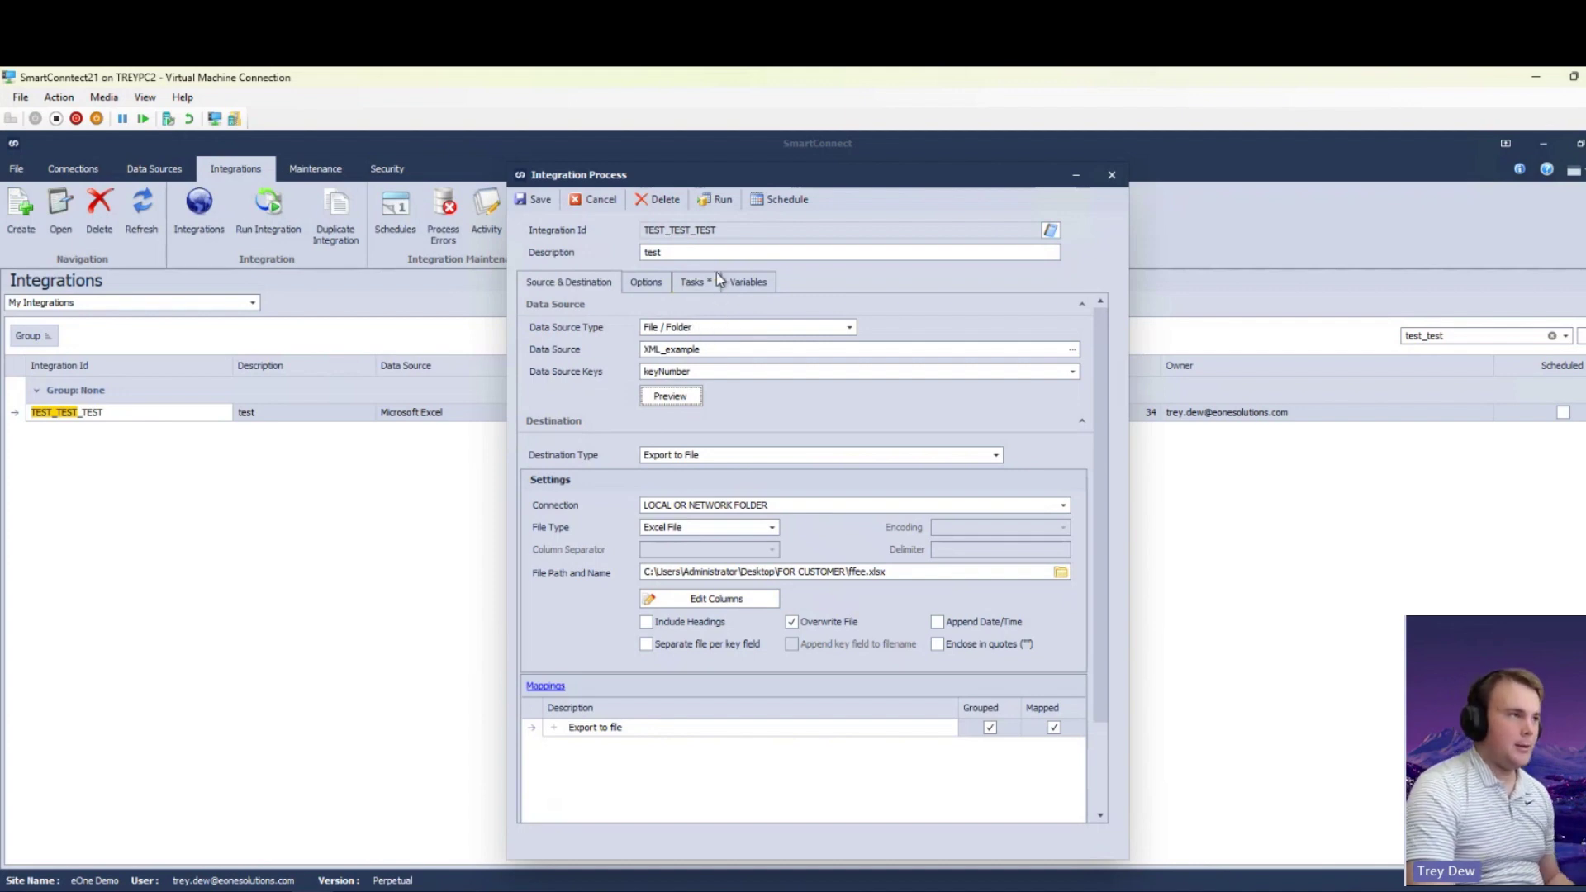
pyautogui.click(693, 283)
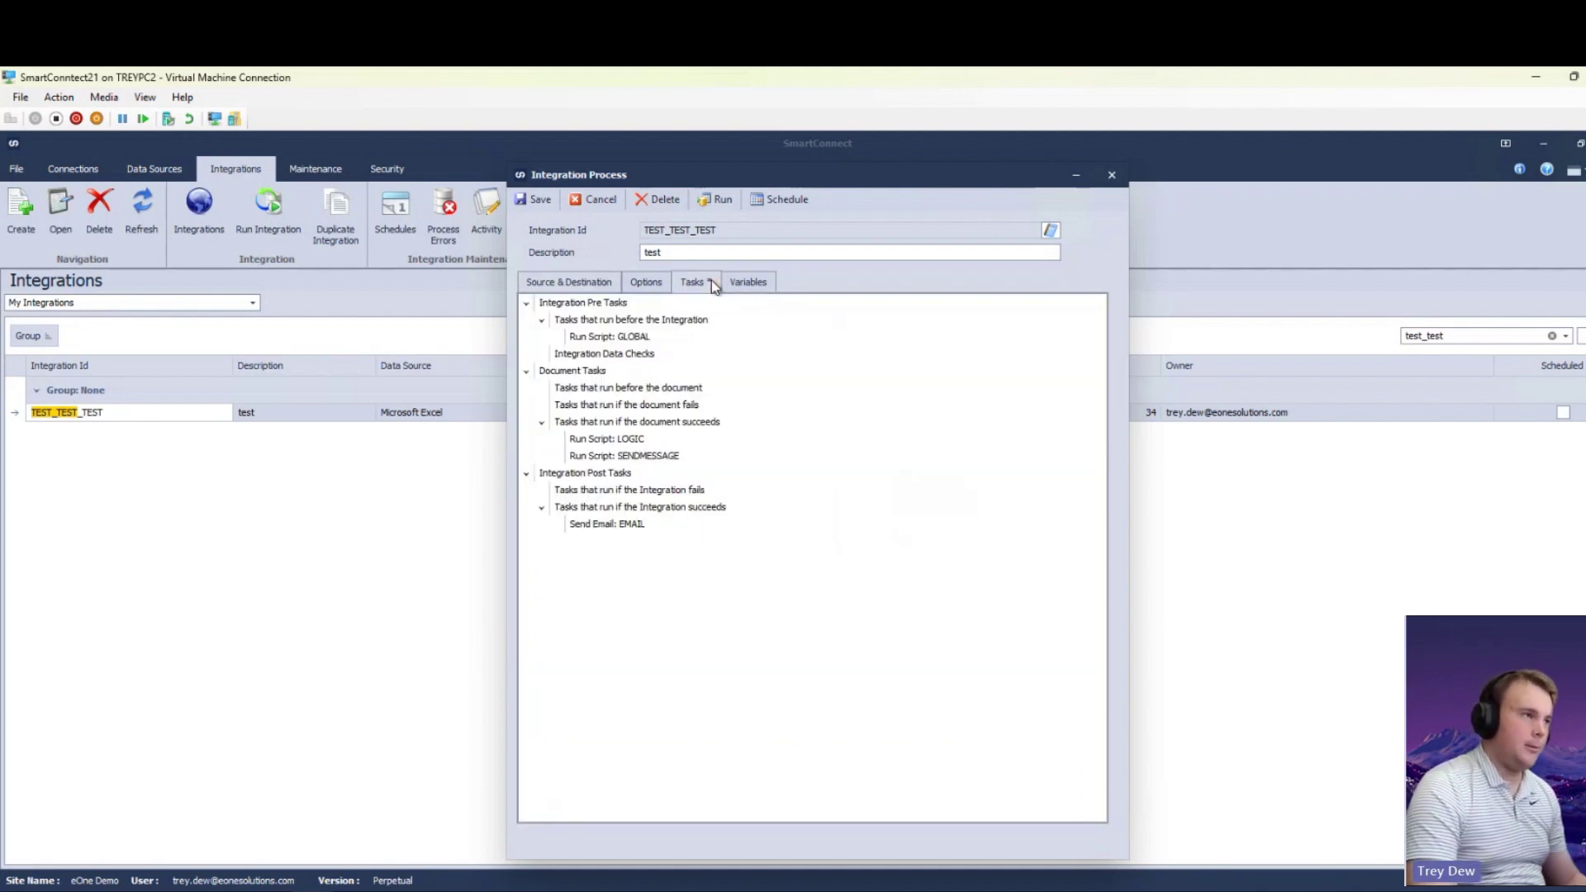
pyautogui.doubleClick(628, 441)
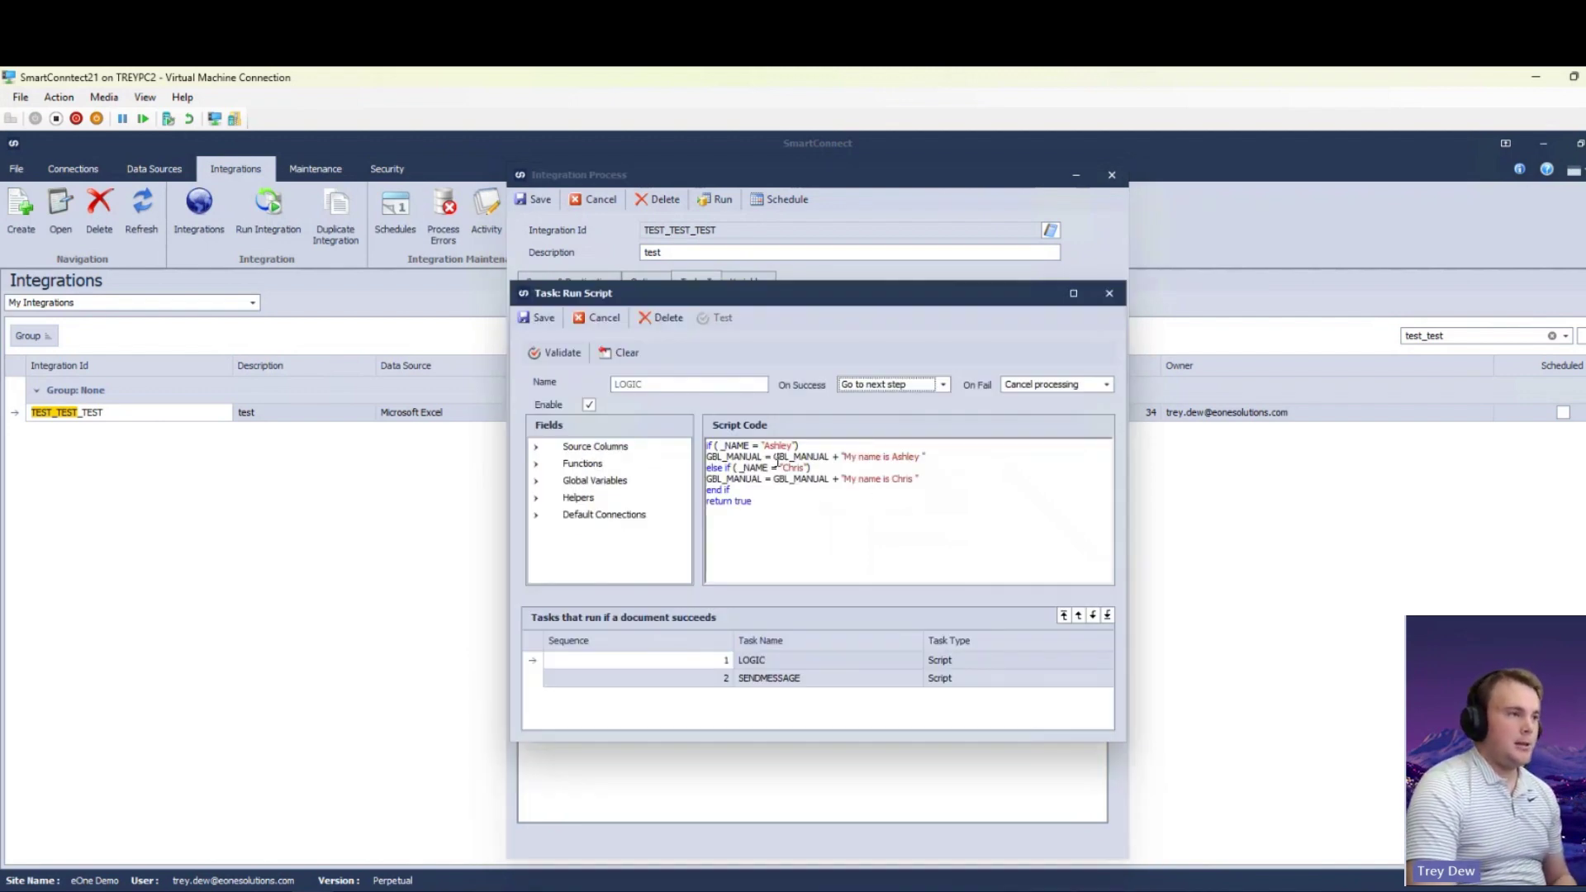
pyautogui.click(743, 447)
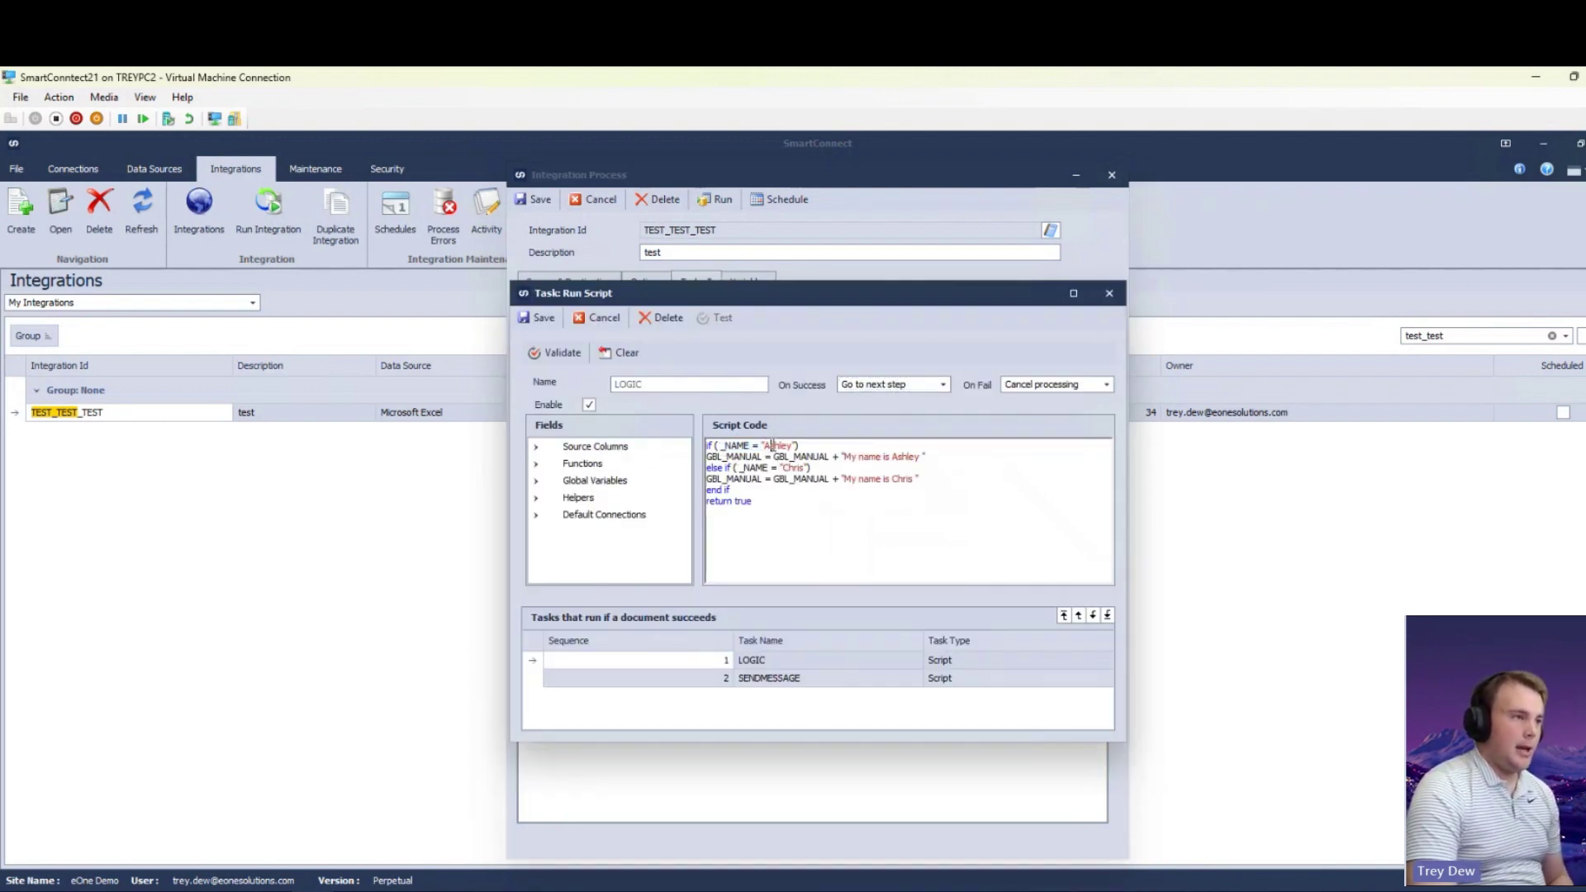
pyautogui.doubleClick(747, 456)
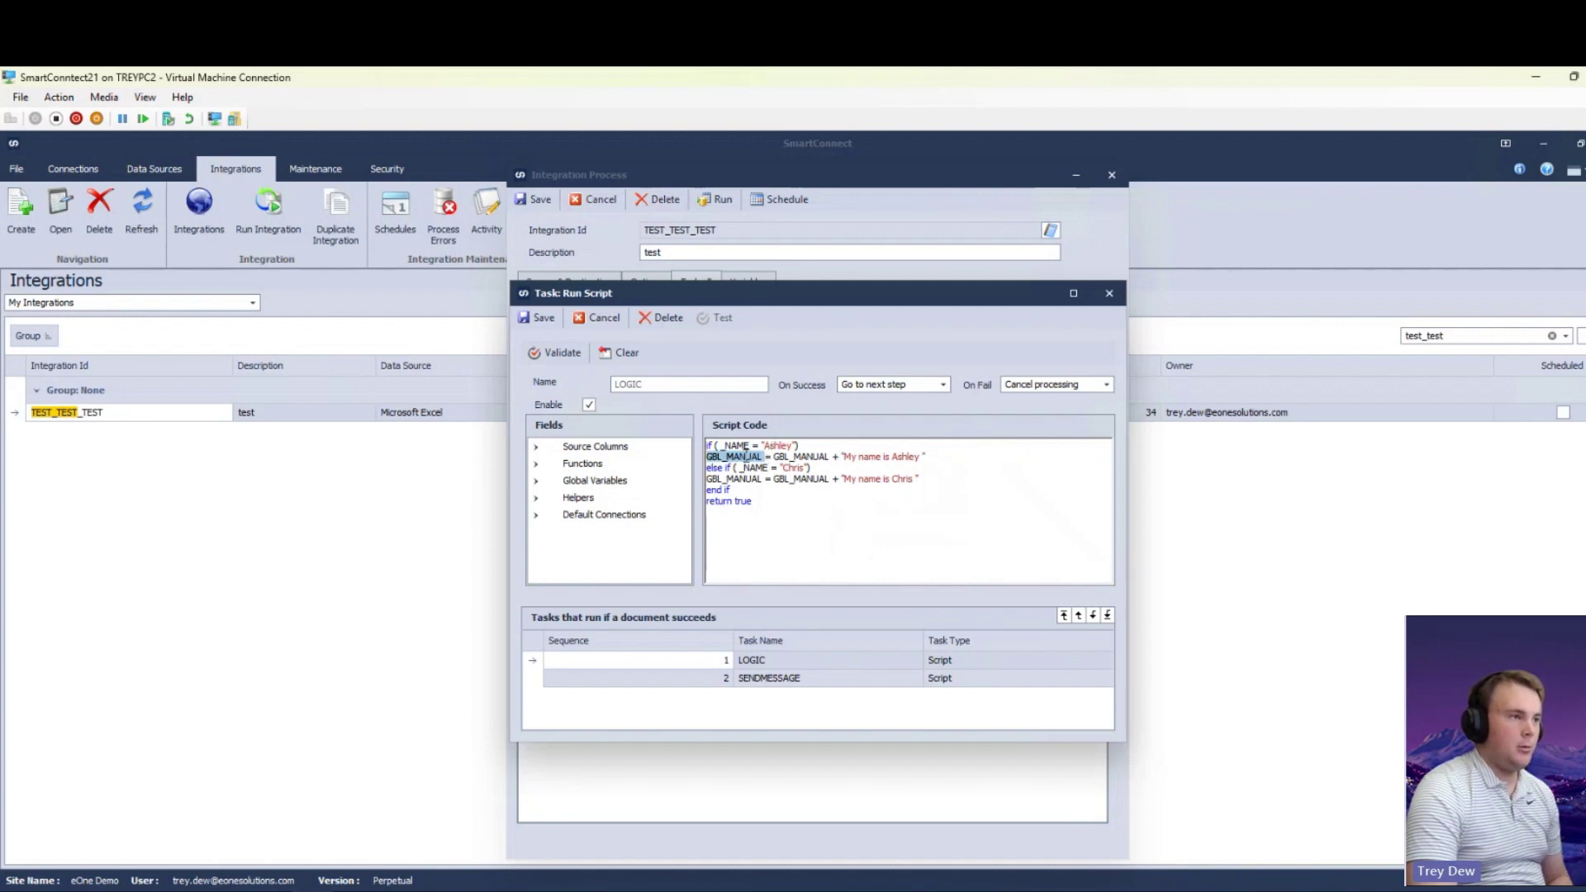
pyautogui.moveTo(765, 456); pyautogui.dragTo(905, 459)
pyautogui.click(1012, 468)
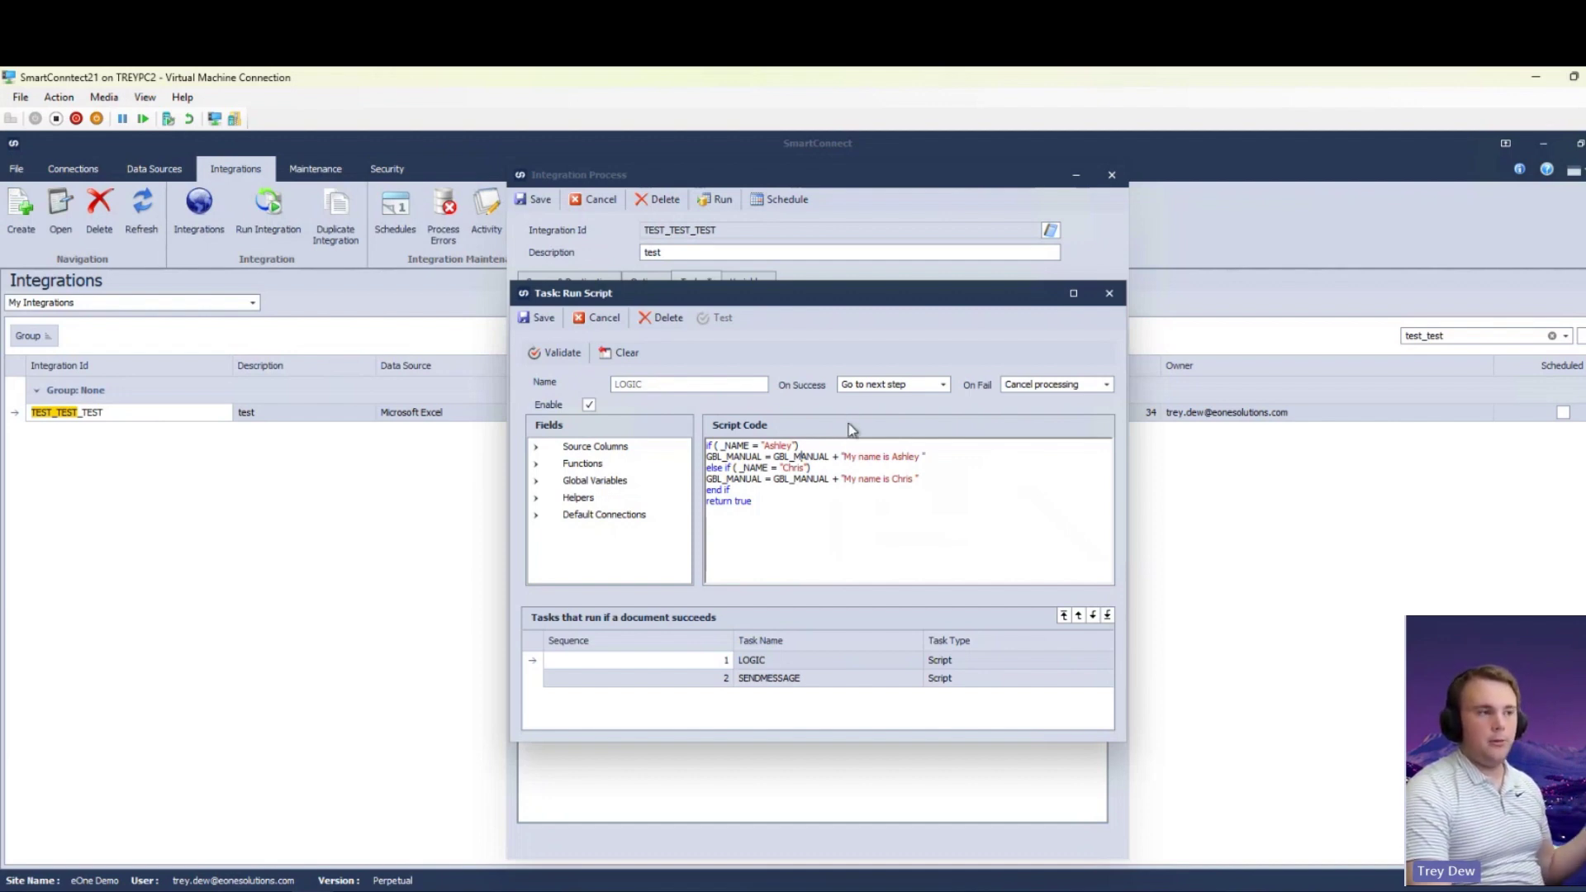
pyautogui.click(865, 468)
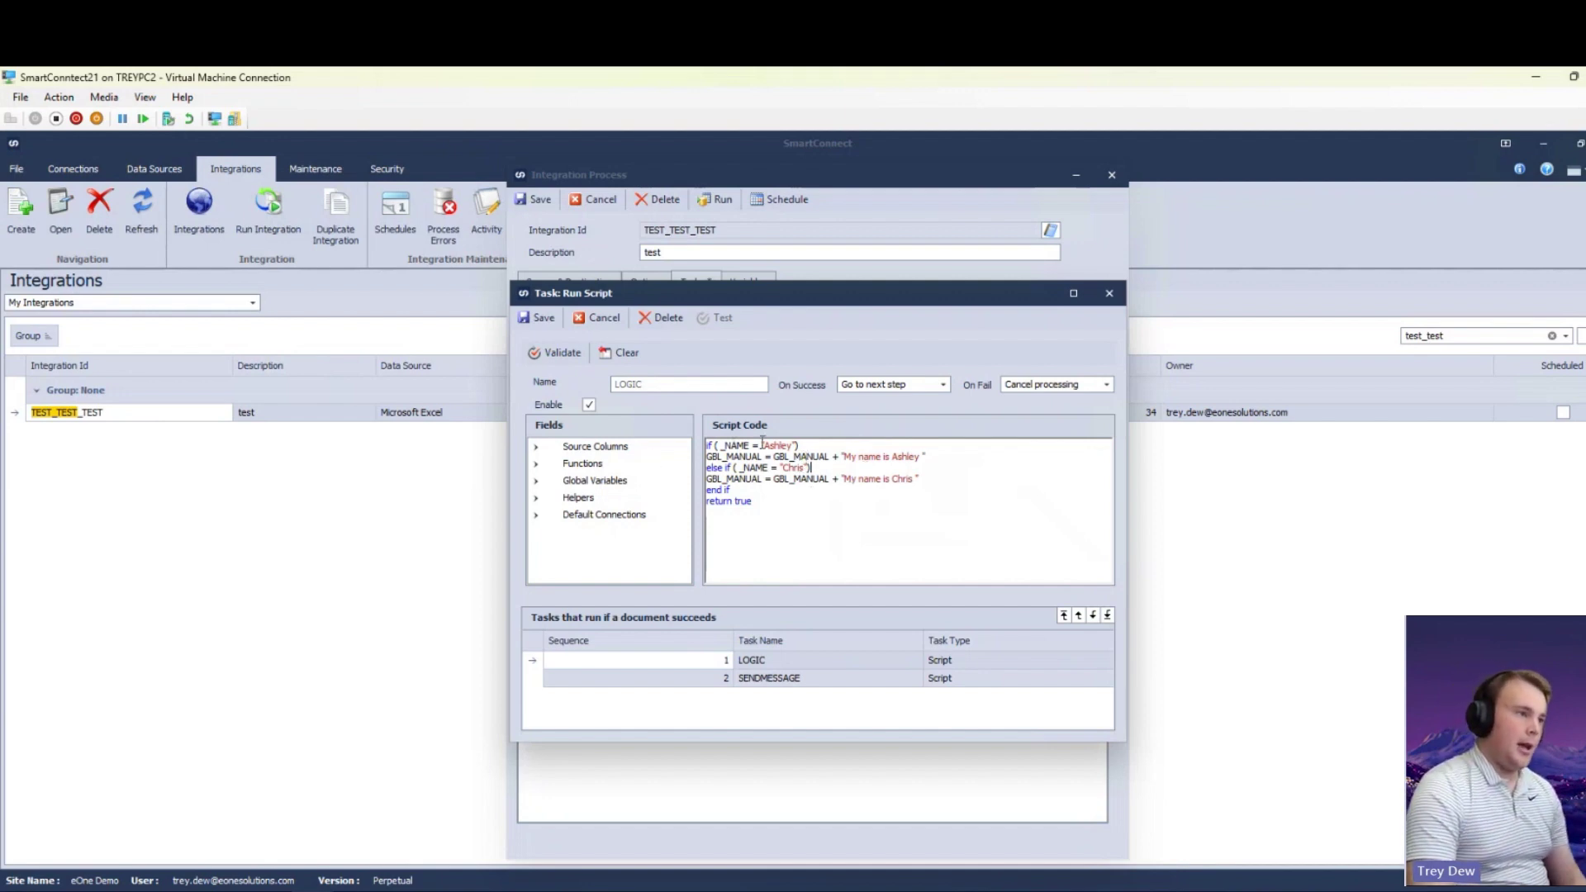
pyautogui.moveTo(761, 445); pyautogui.dragTo(815, 447)
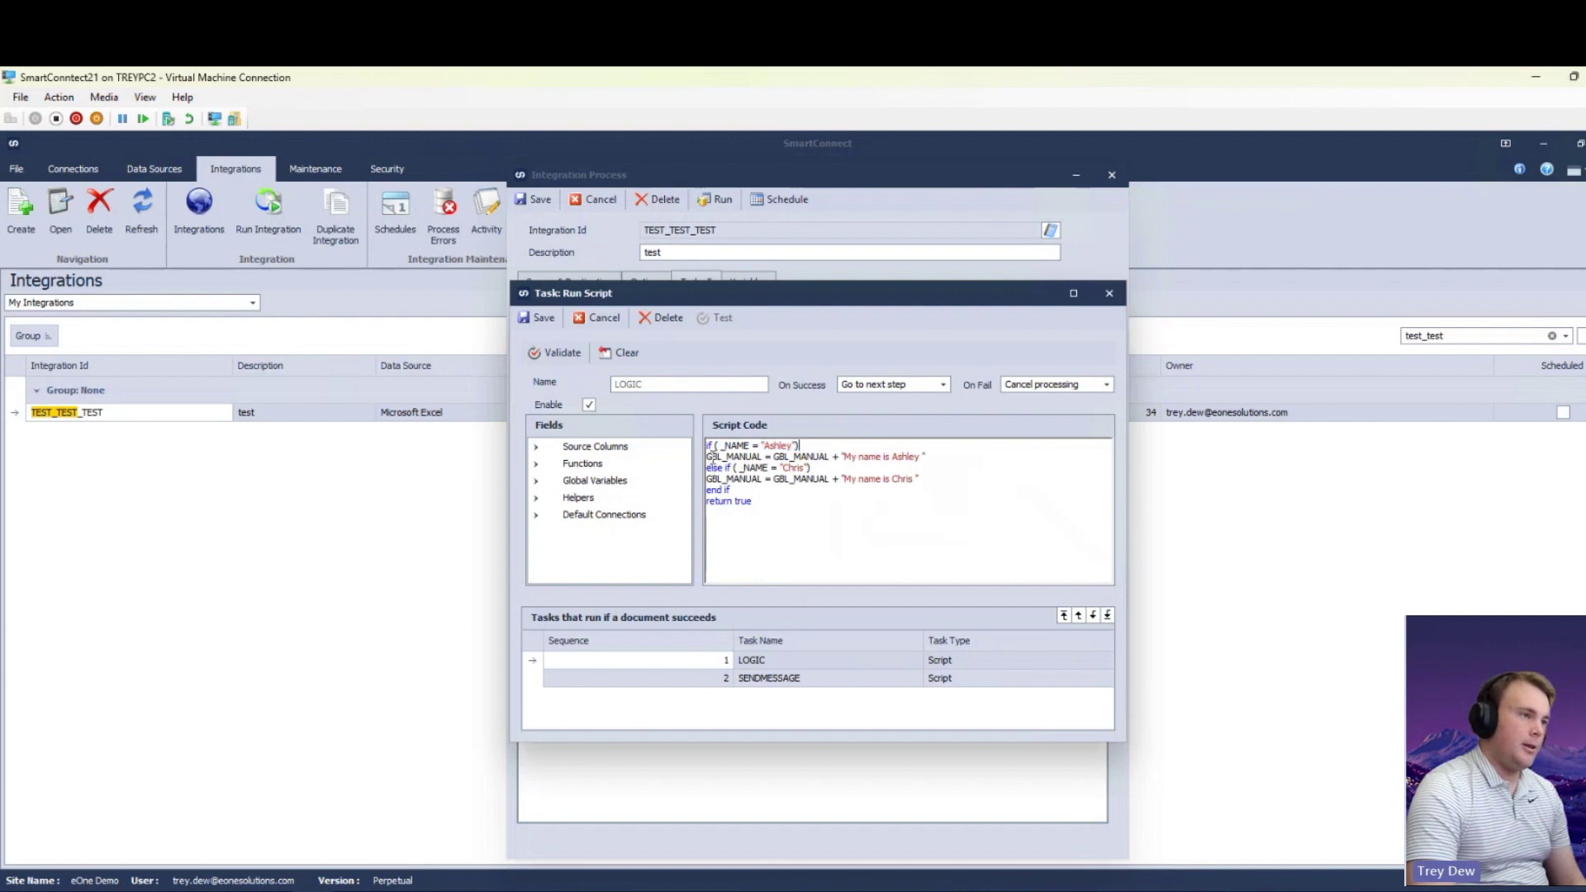
pyautogui.moveTo(707, 456); pyautogui.dragTo(917, 454)
pyautogui.click(917, 455)
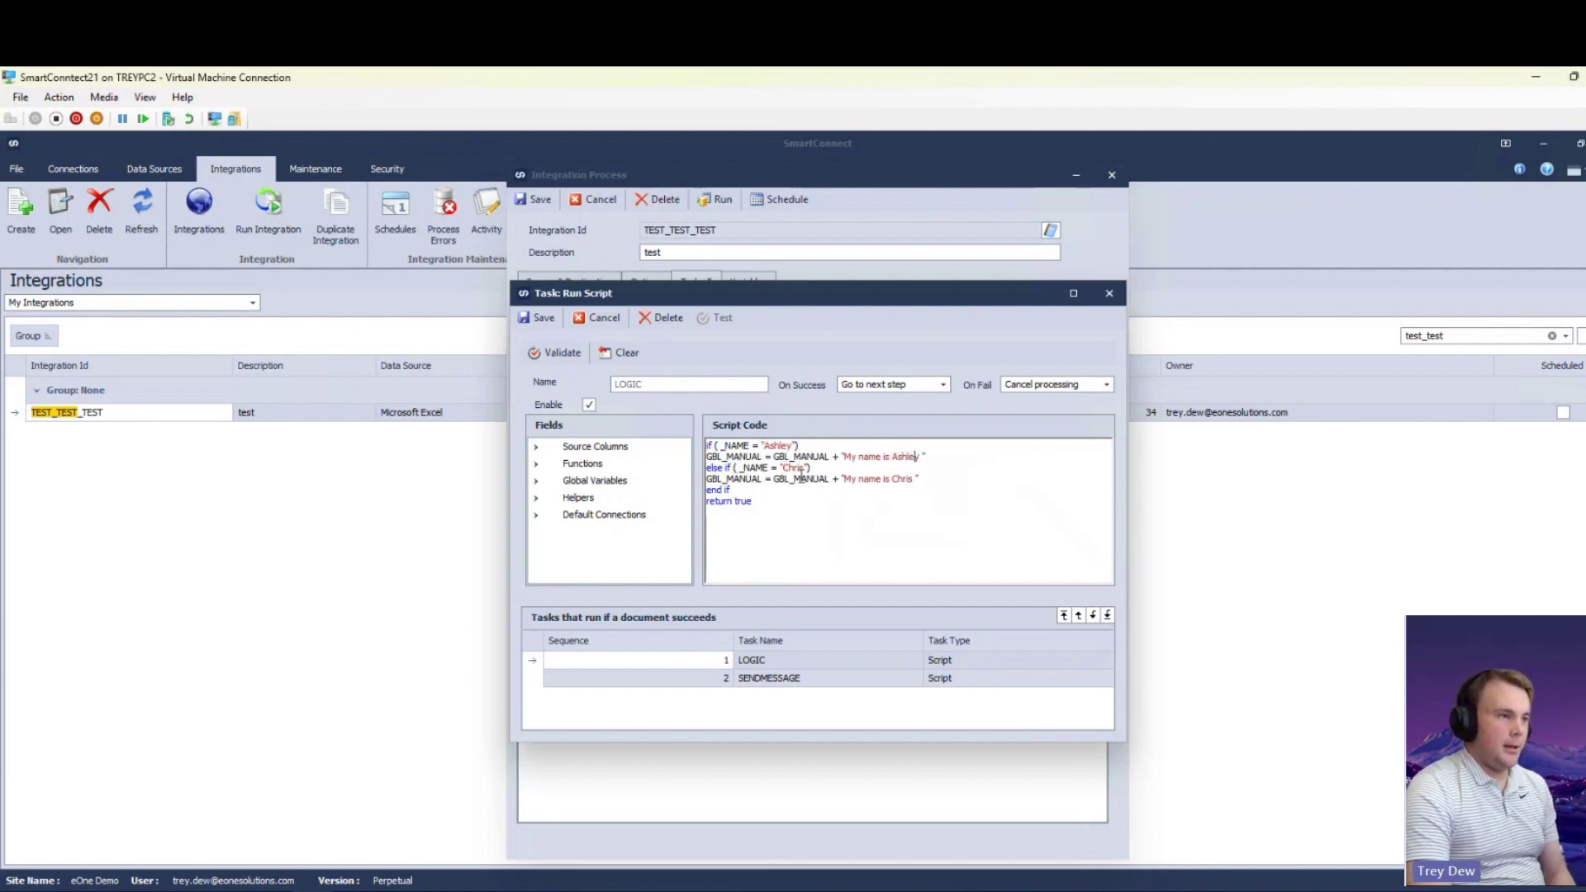
pyautogui.moveTo(841, 457); pyautogui.dragTo(907, 479)
pyautogui.click(958, 467)
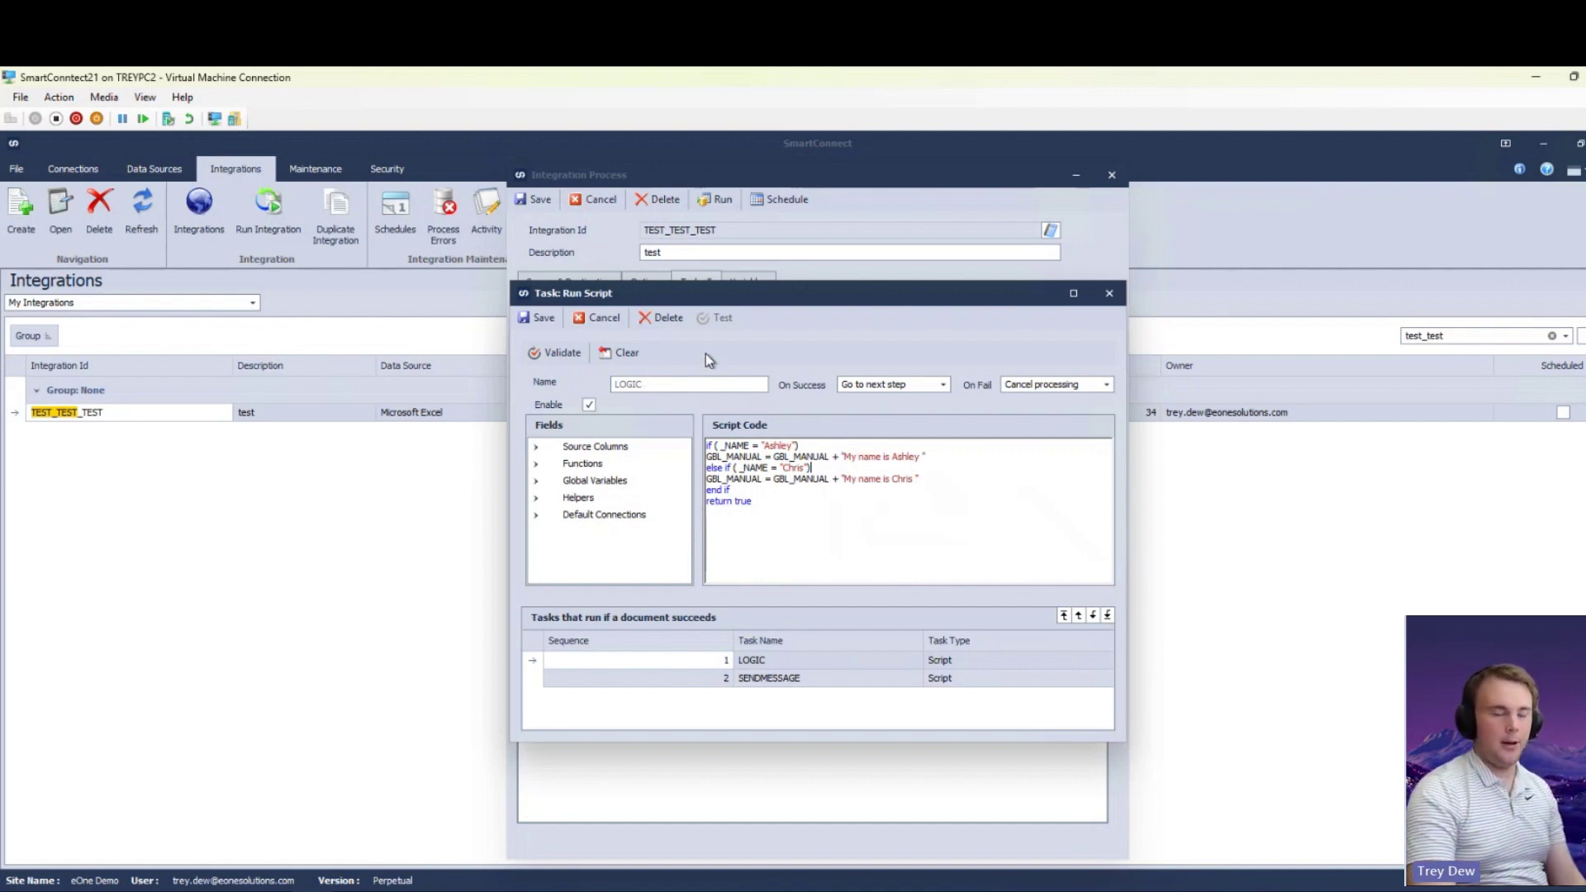
pyautogui.click(551, 322)
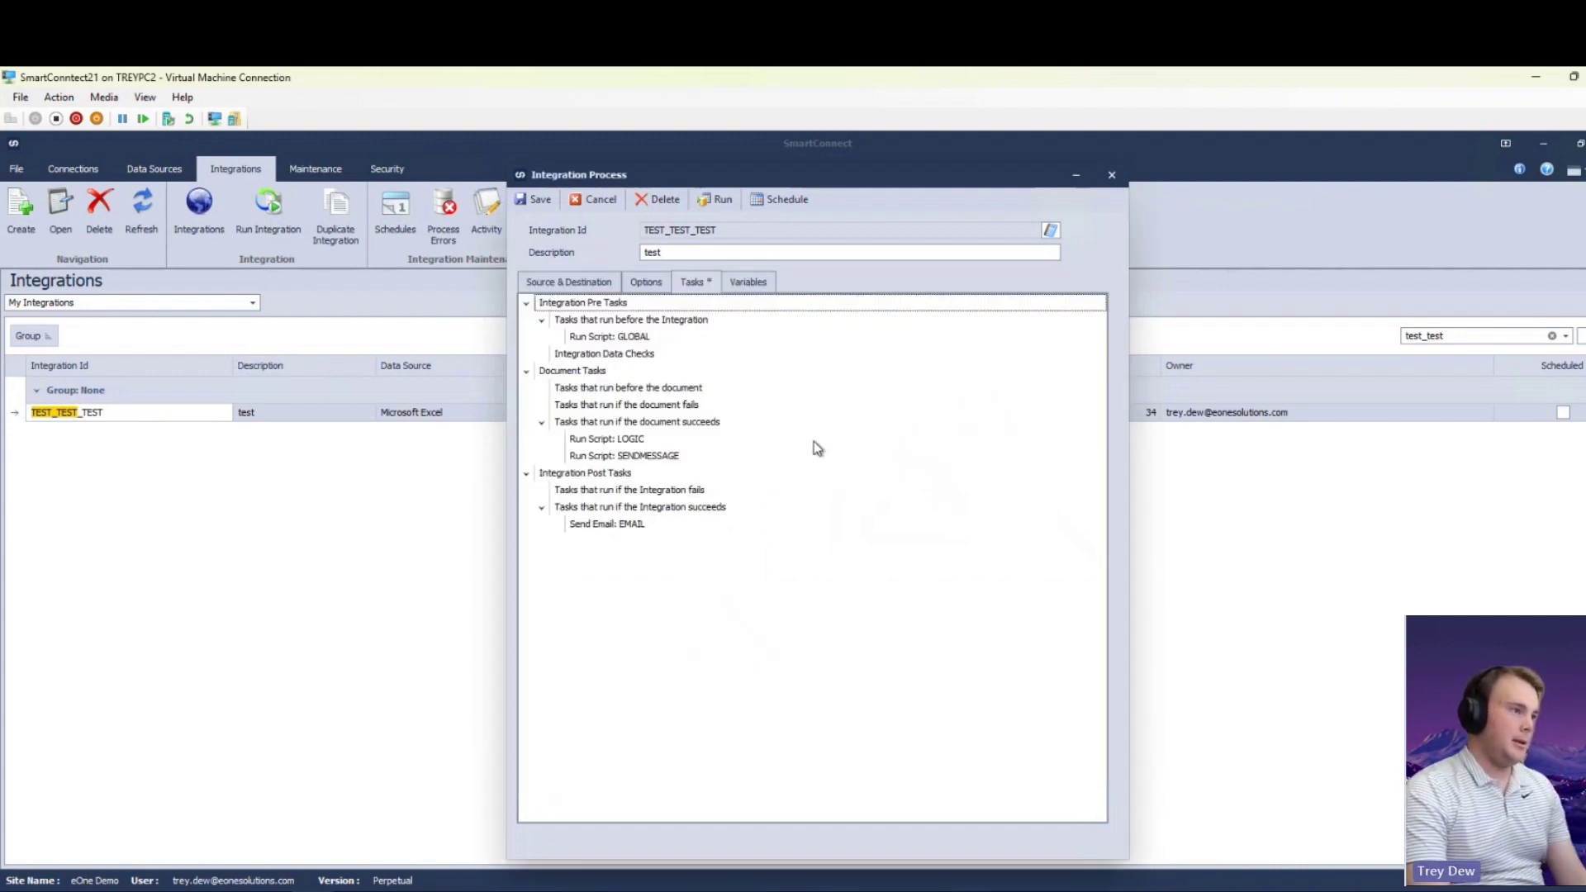
pyautogui.click(661, 458)
pyautogui.doubleClick(661, 458)
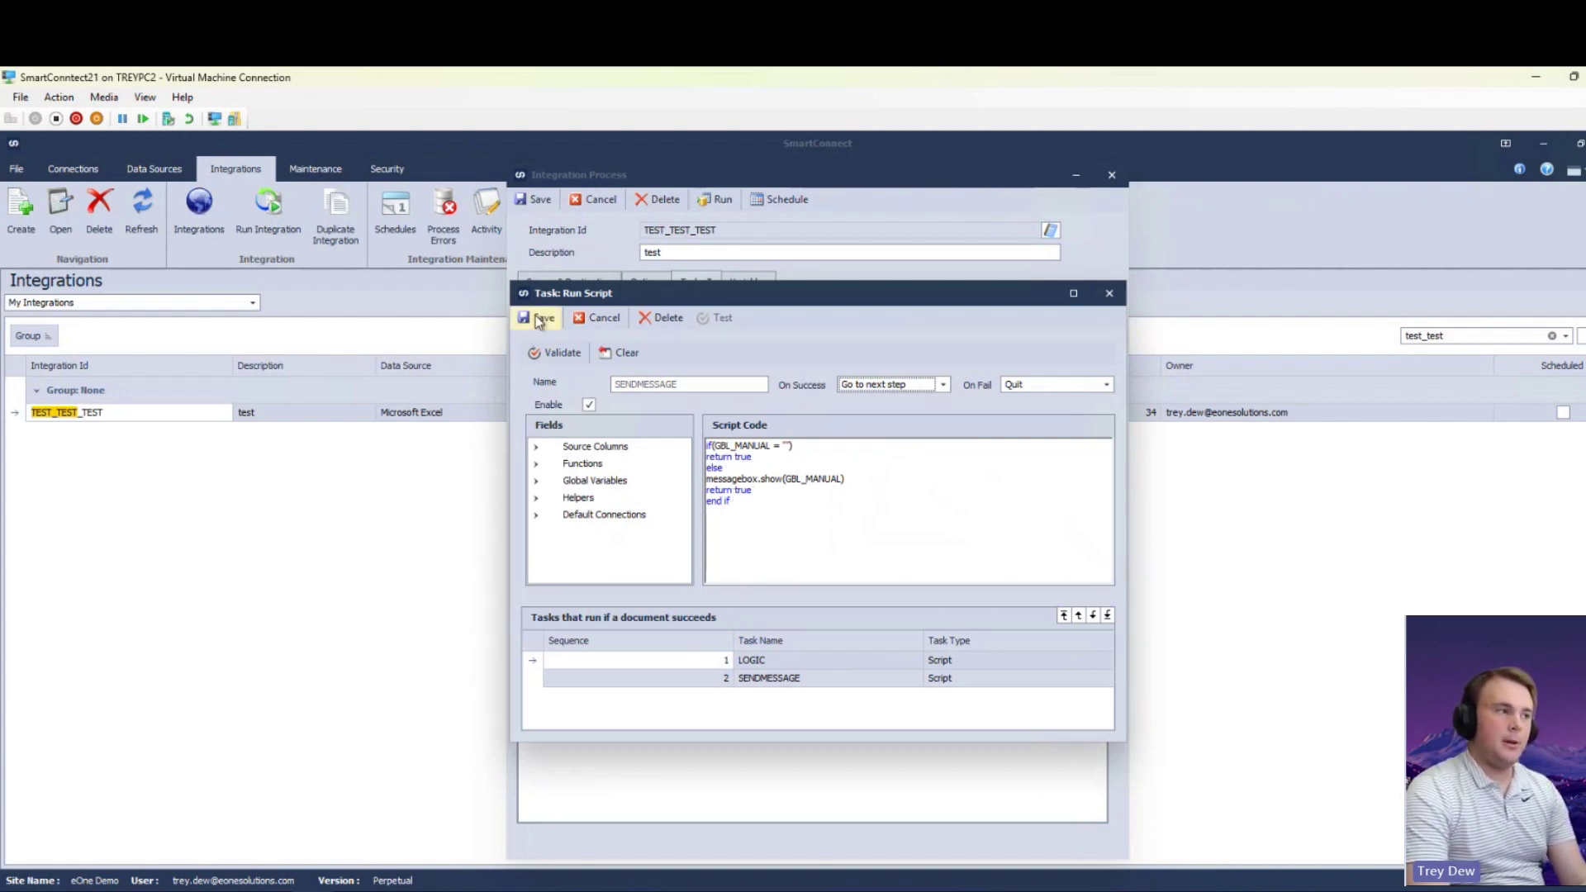
pyautogui.click(593, 318)
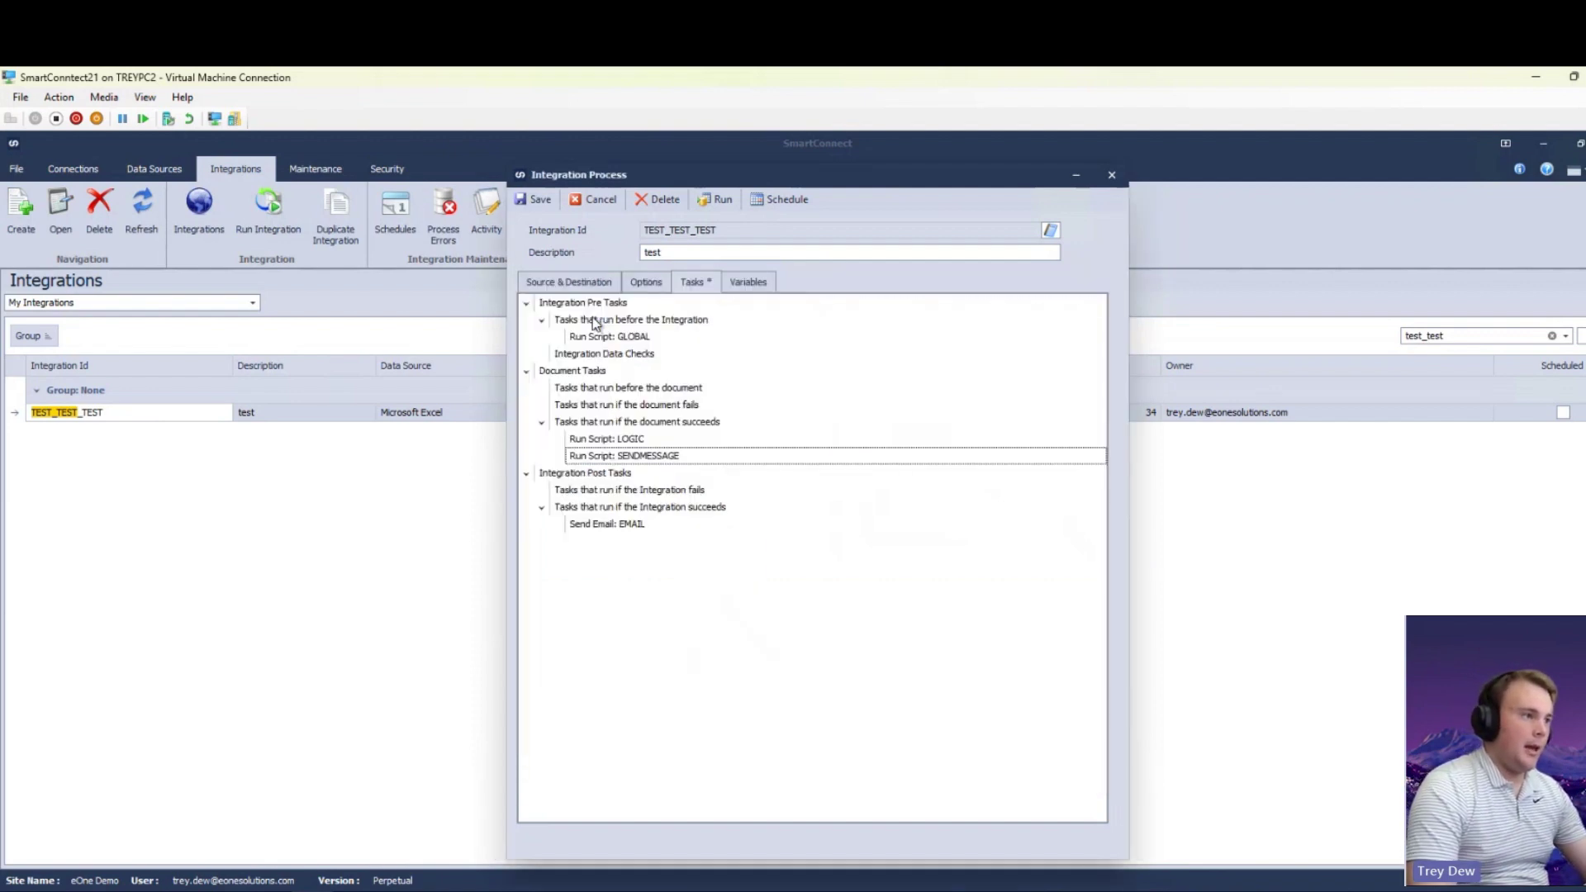
# - Open the EMAIL Send Email task and place the caret after the conditional information line
pyautogui.click(621, 526)
pyautogui.doubleClick(622, 526)
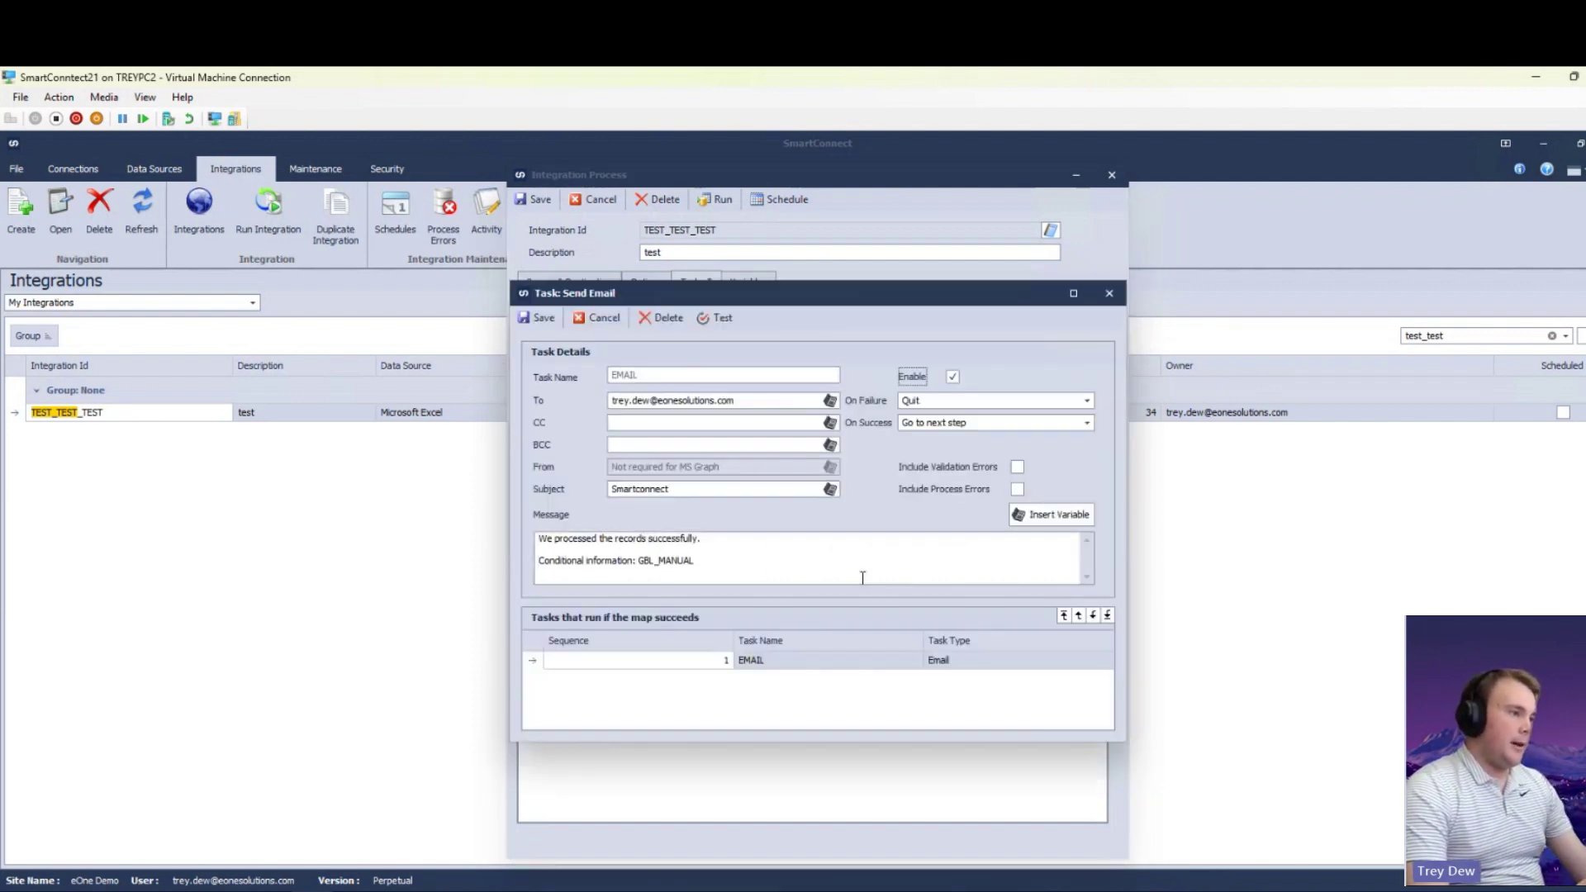
pyautogui.moveTo(539, 538); pyautogui.dragTo(765, 537)
pyautogui.click(765, 540)
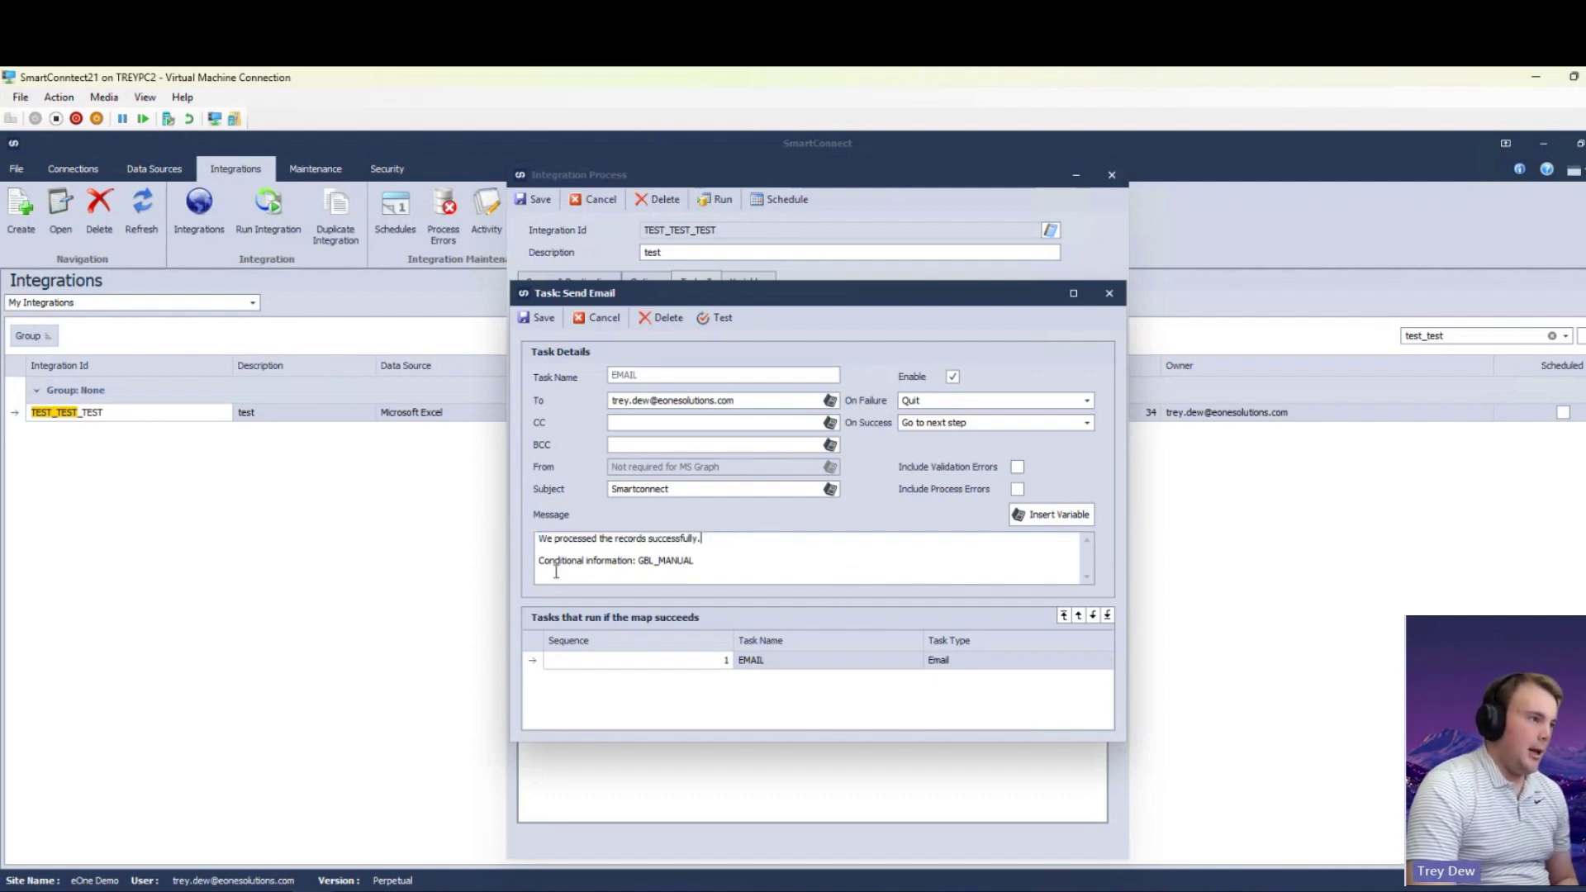
pyautogui.moveTo(542, 564); pyautogui.dragTo(715, 563)
pyautogui.click(714, 564)
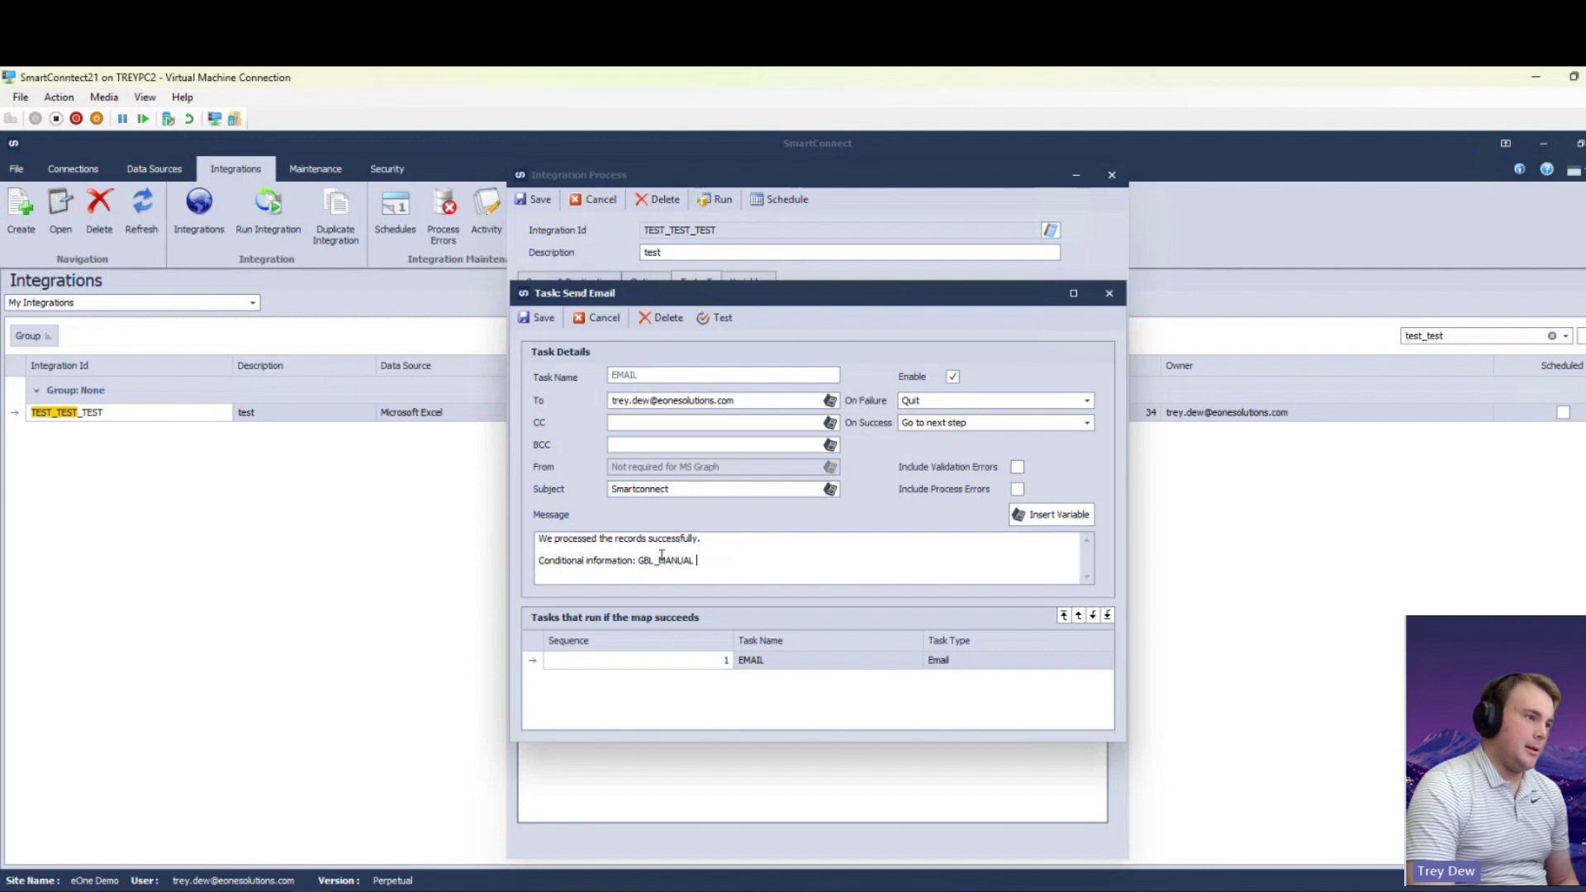
# - Insert the GBL_MANUAL global variable into the email message
pyautogui.click(1060, 514)
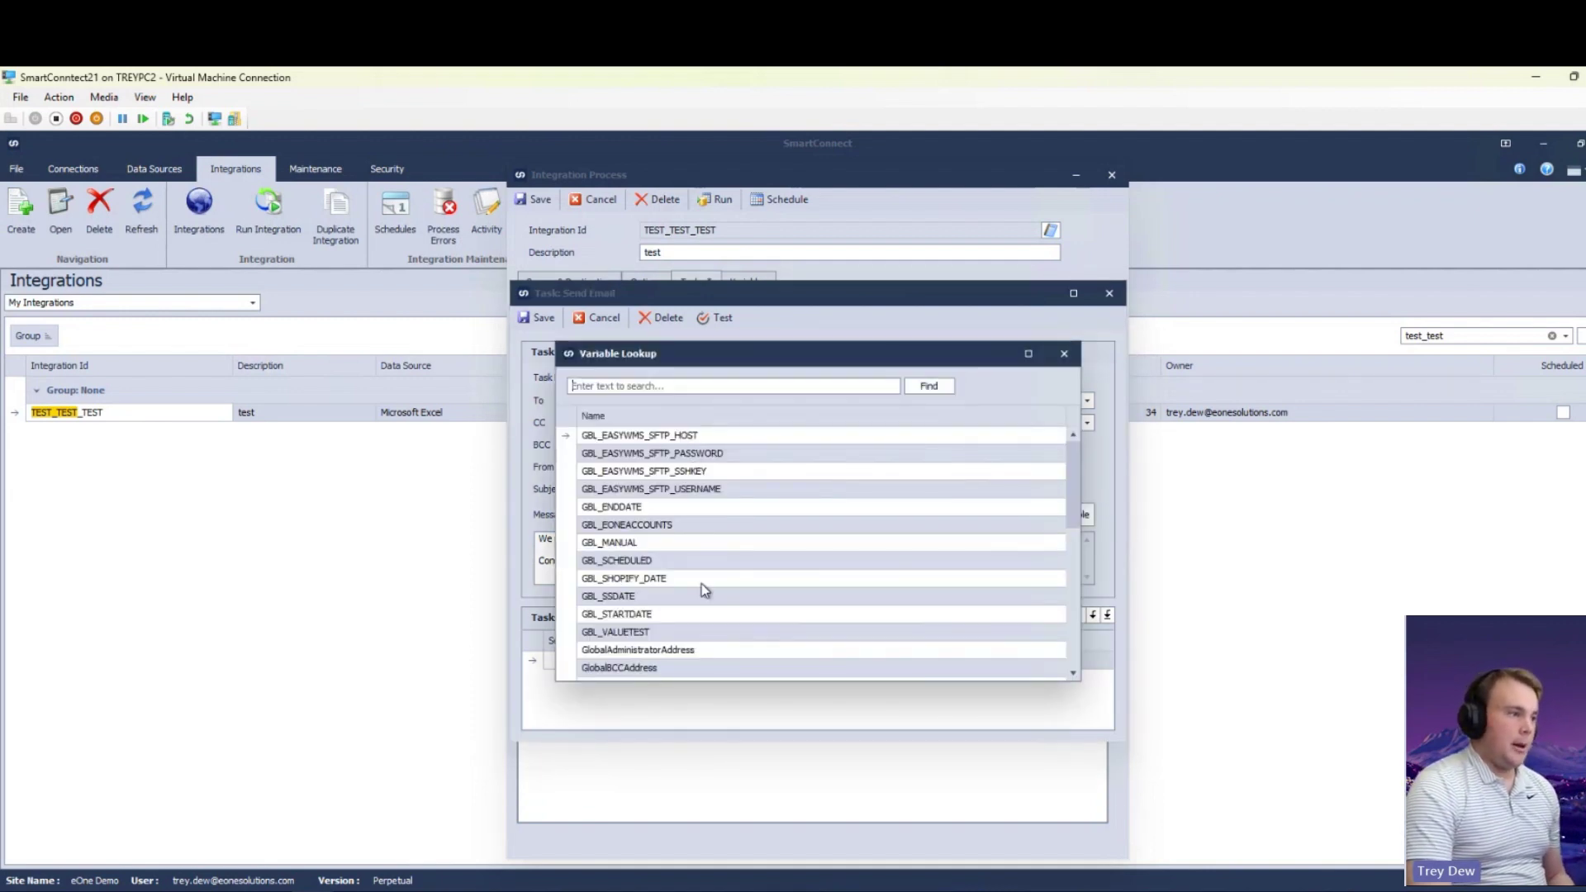
pyautogui.click(634, 545)
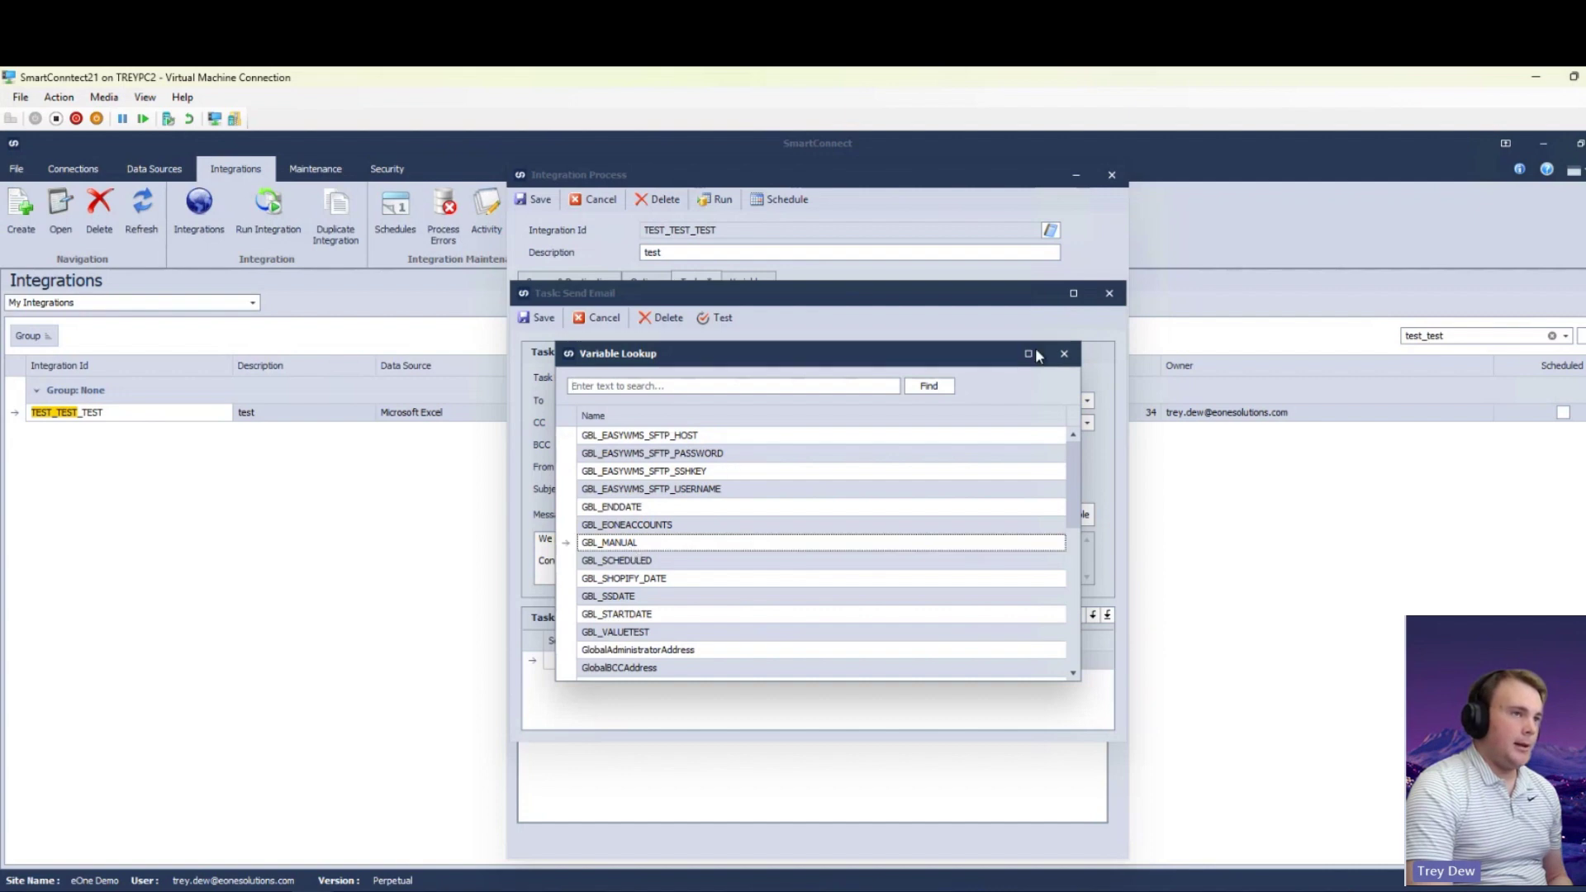
pyautogui.click(1064, 354)
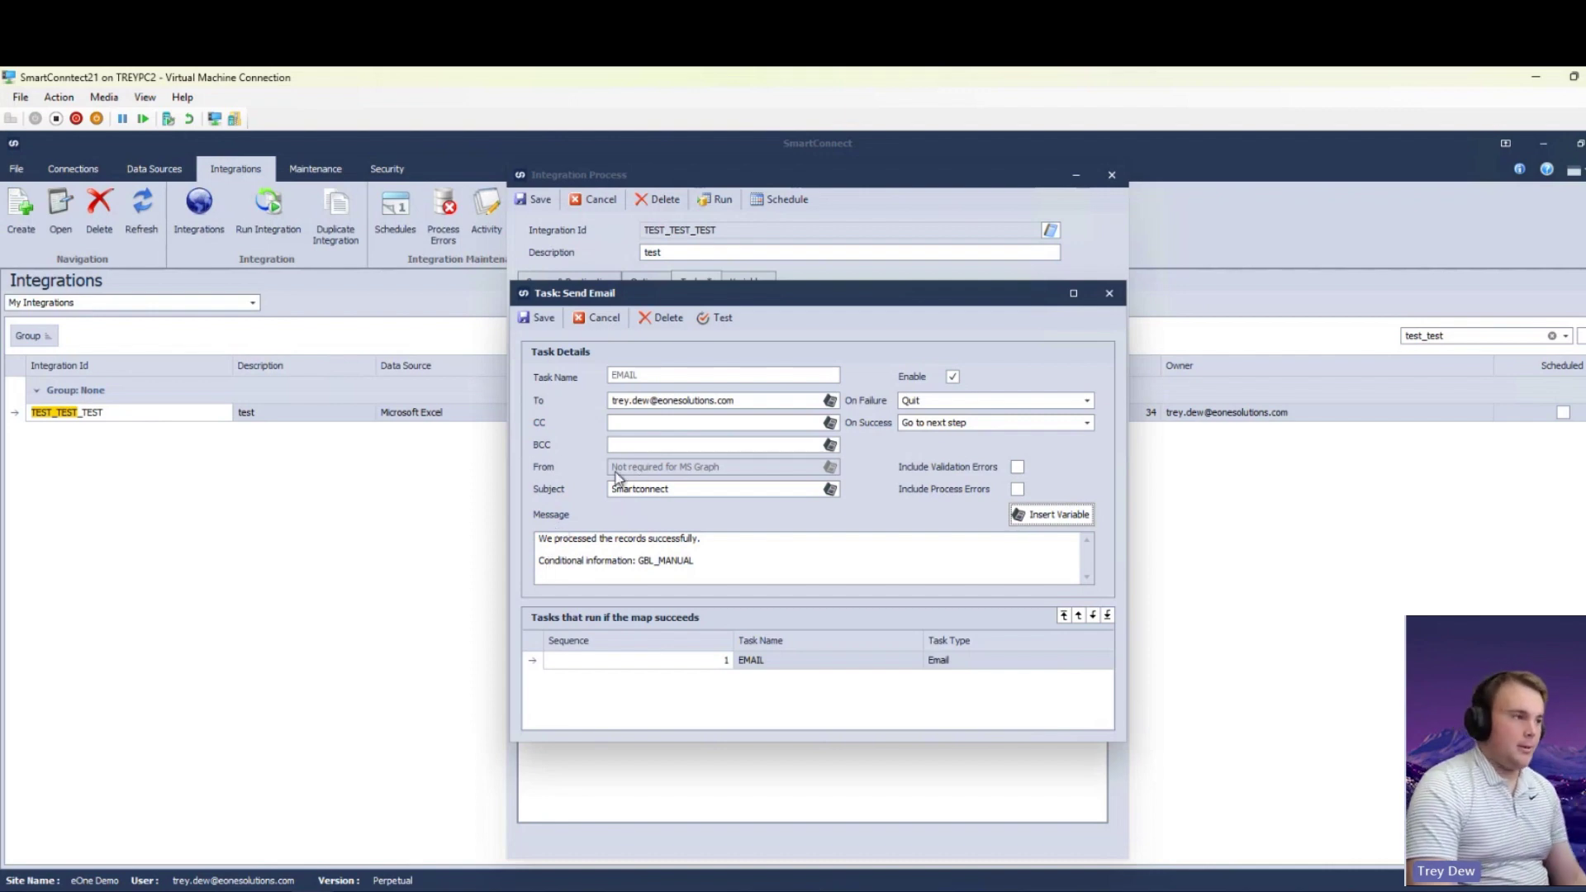
pyautogui.click(595, 319)
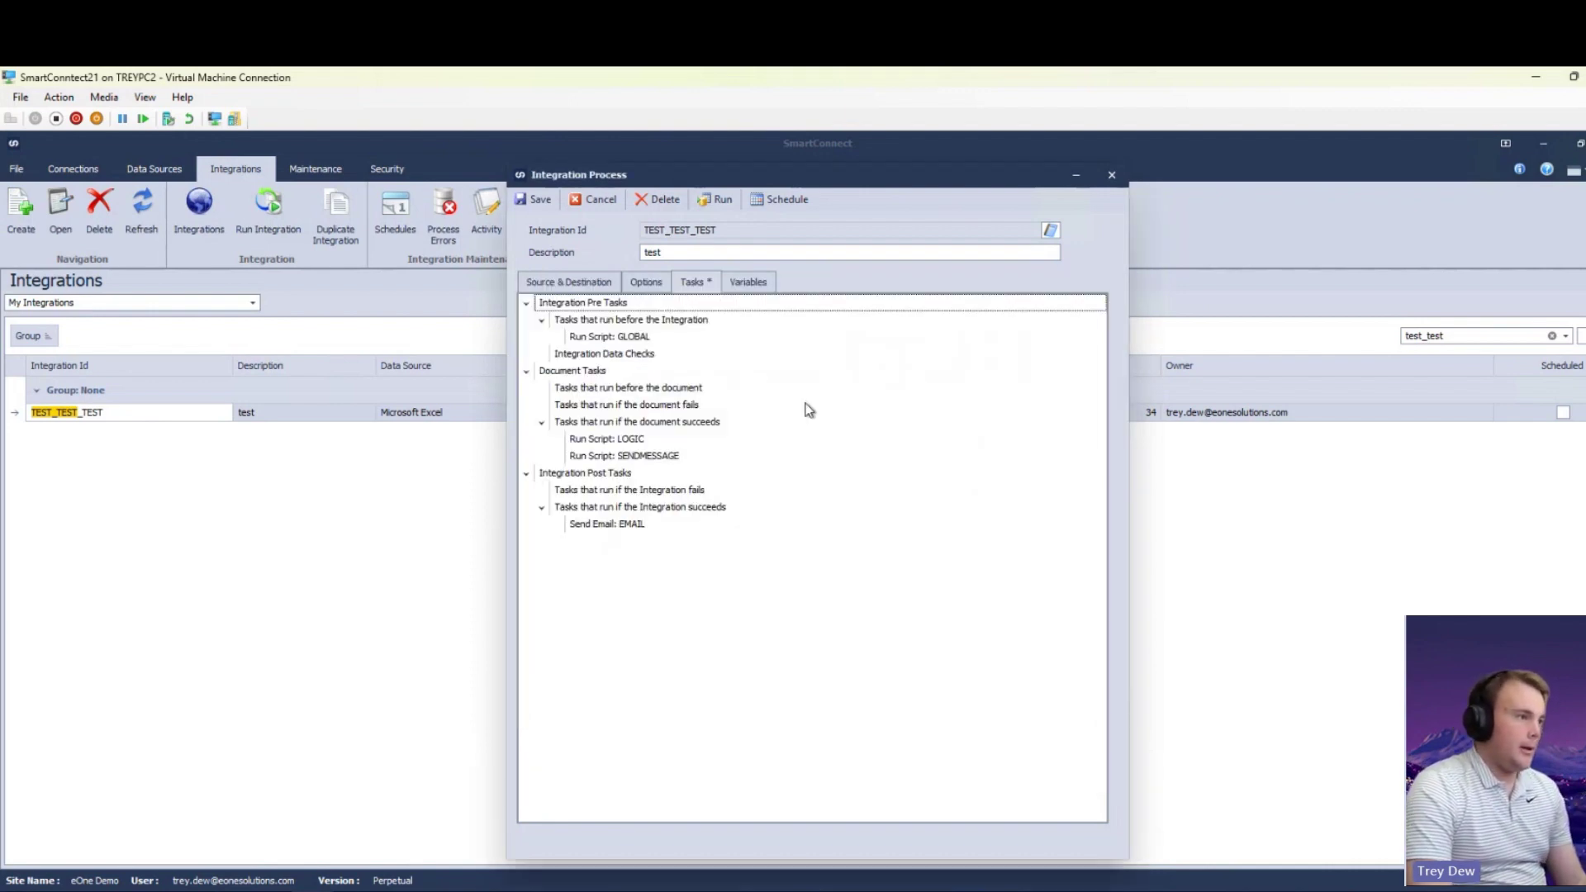
pyautogui.doubleClick(615, 338)
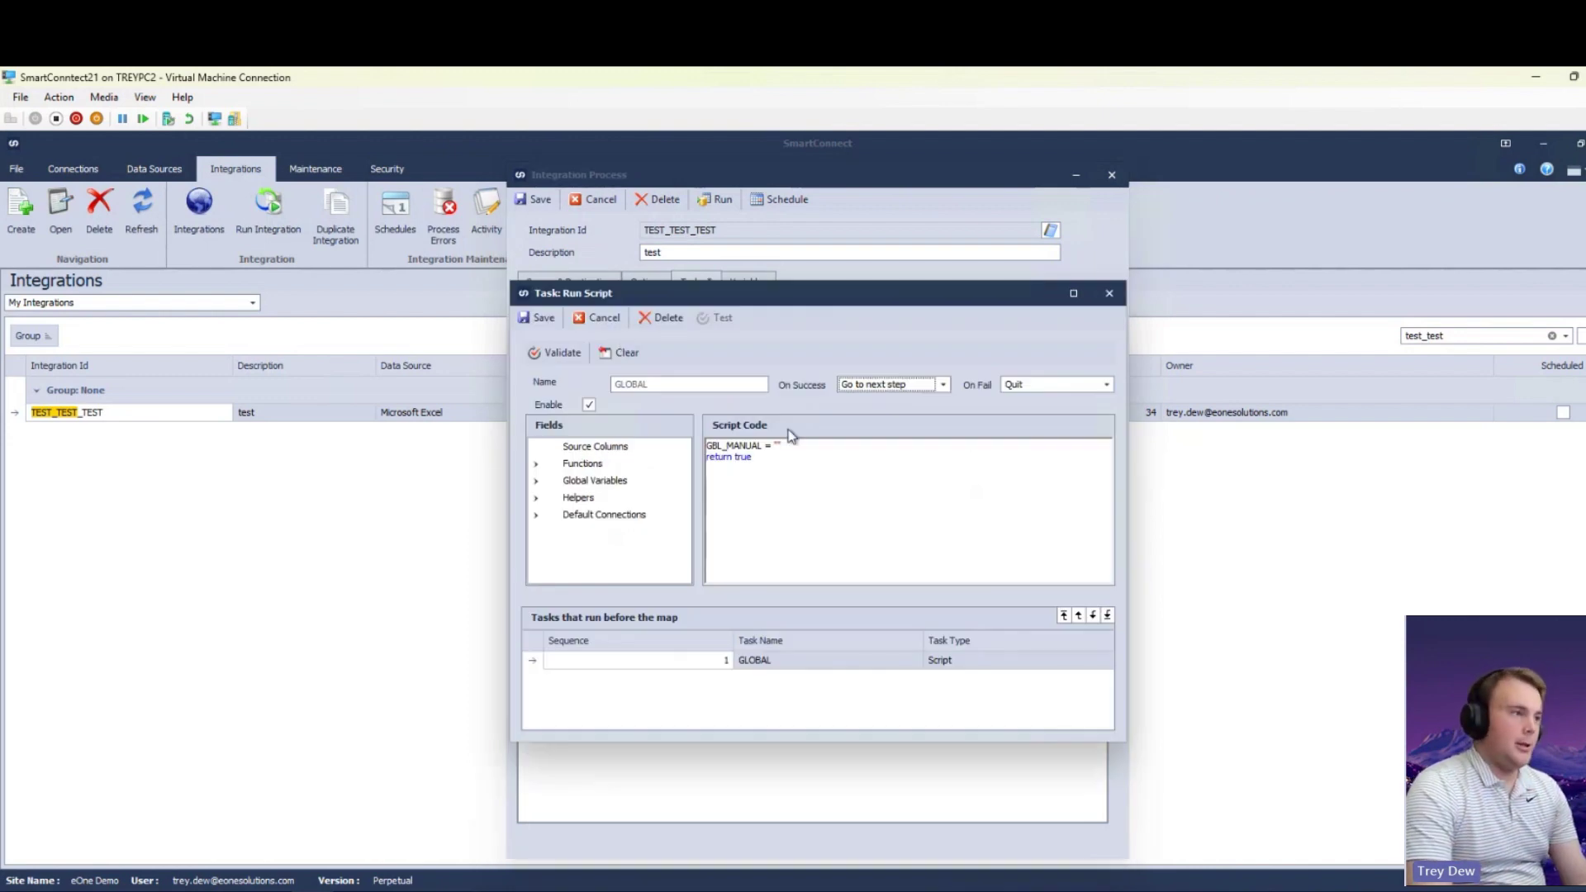
pyautogui.click(582, 319)
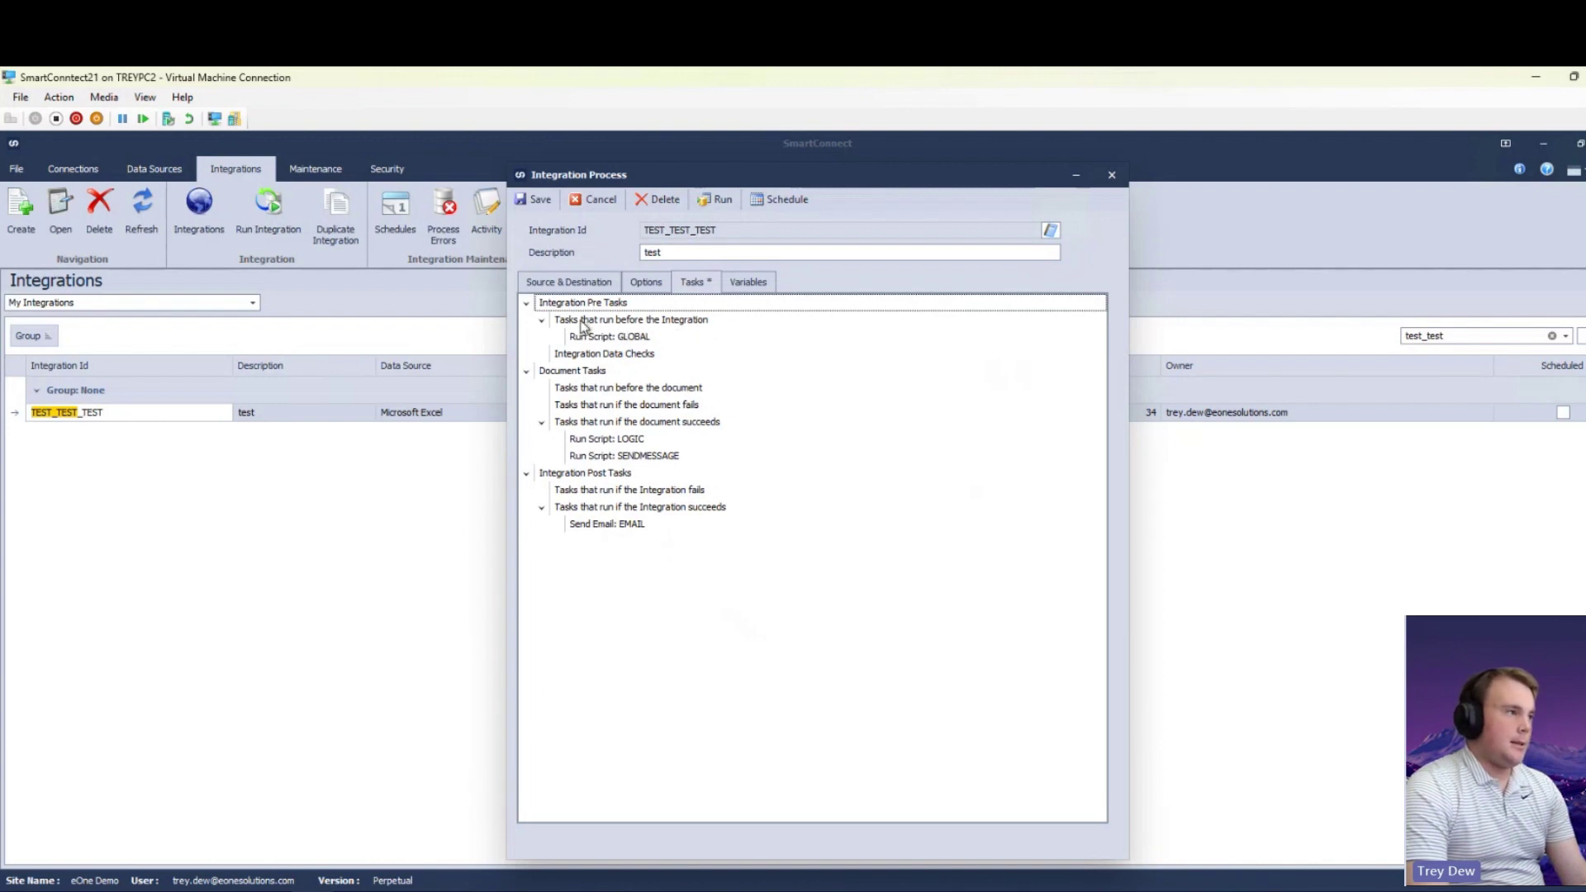
pyautogui.doubleClick(636, 336)
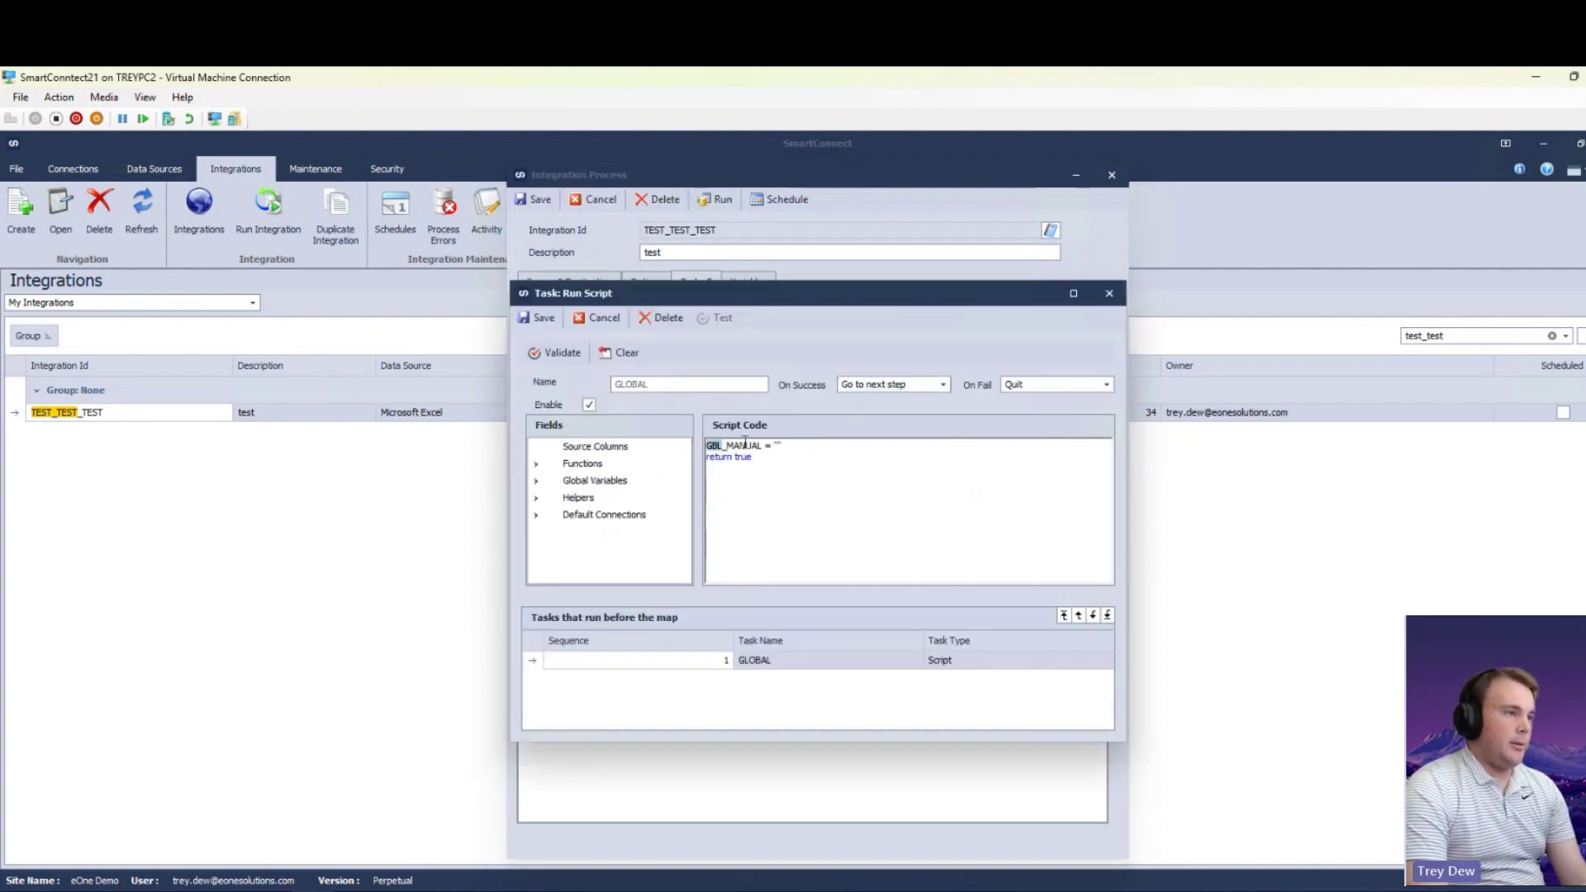
pyautogui.moveTo(707, 446); pyautogui.dragTo(816, 446)
pyautogui.click(816, 446)
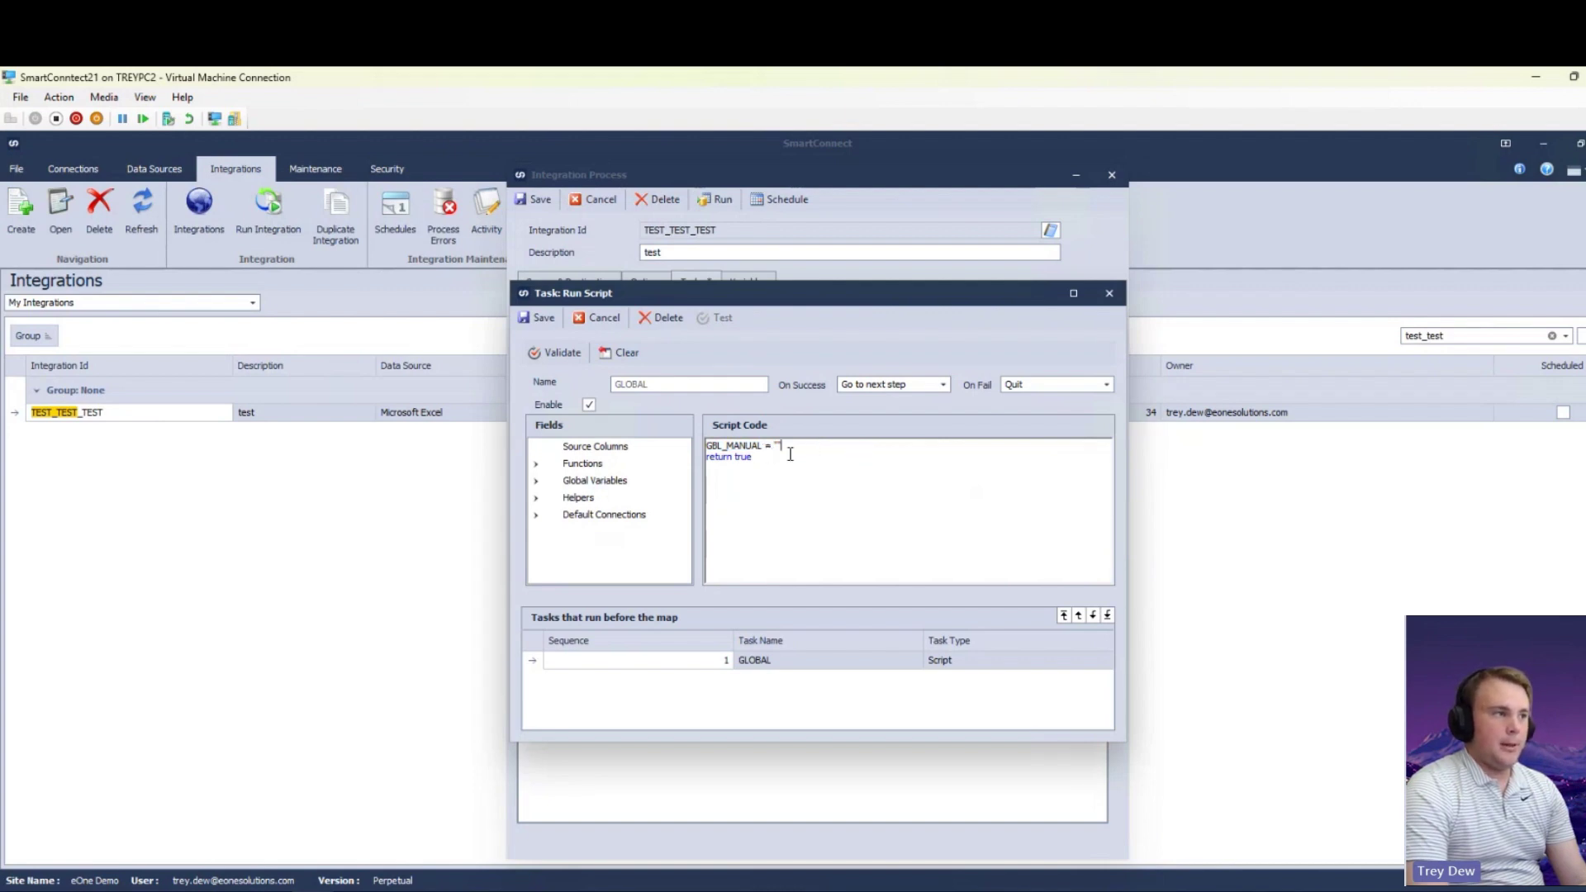
pyautogui.click(604, 319)
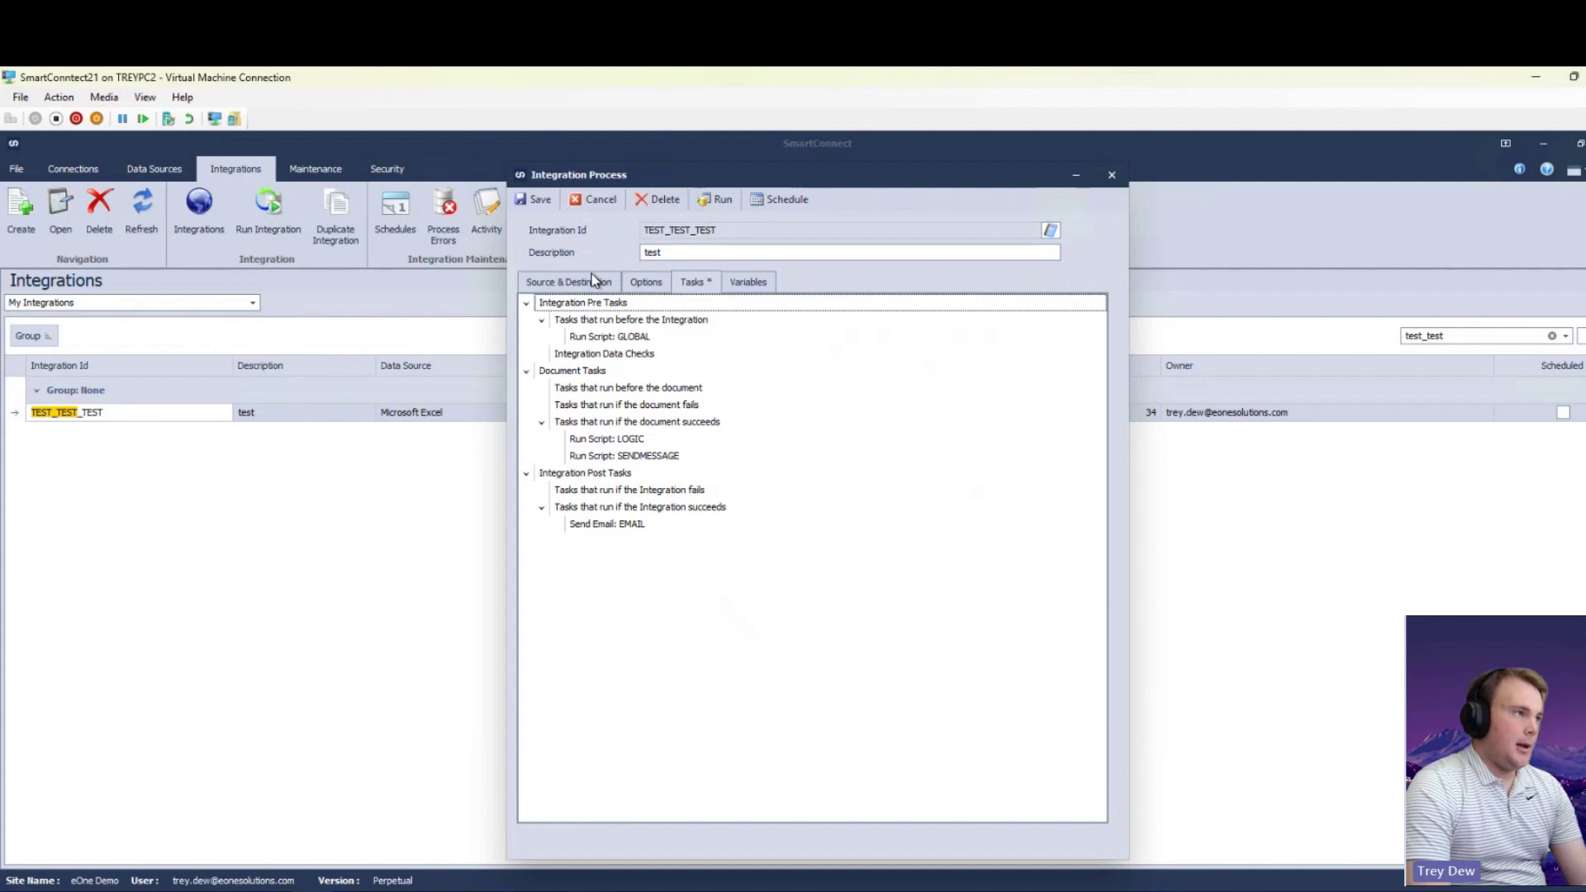
# - Run and confirm the integration, dismissing each 'My name is' message until all 5 records succeed
pyautogui.click(716, 199)
pyautogui.click(781, 543)
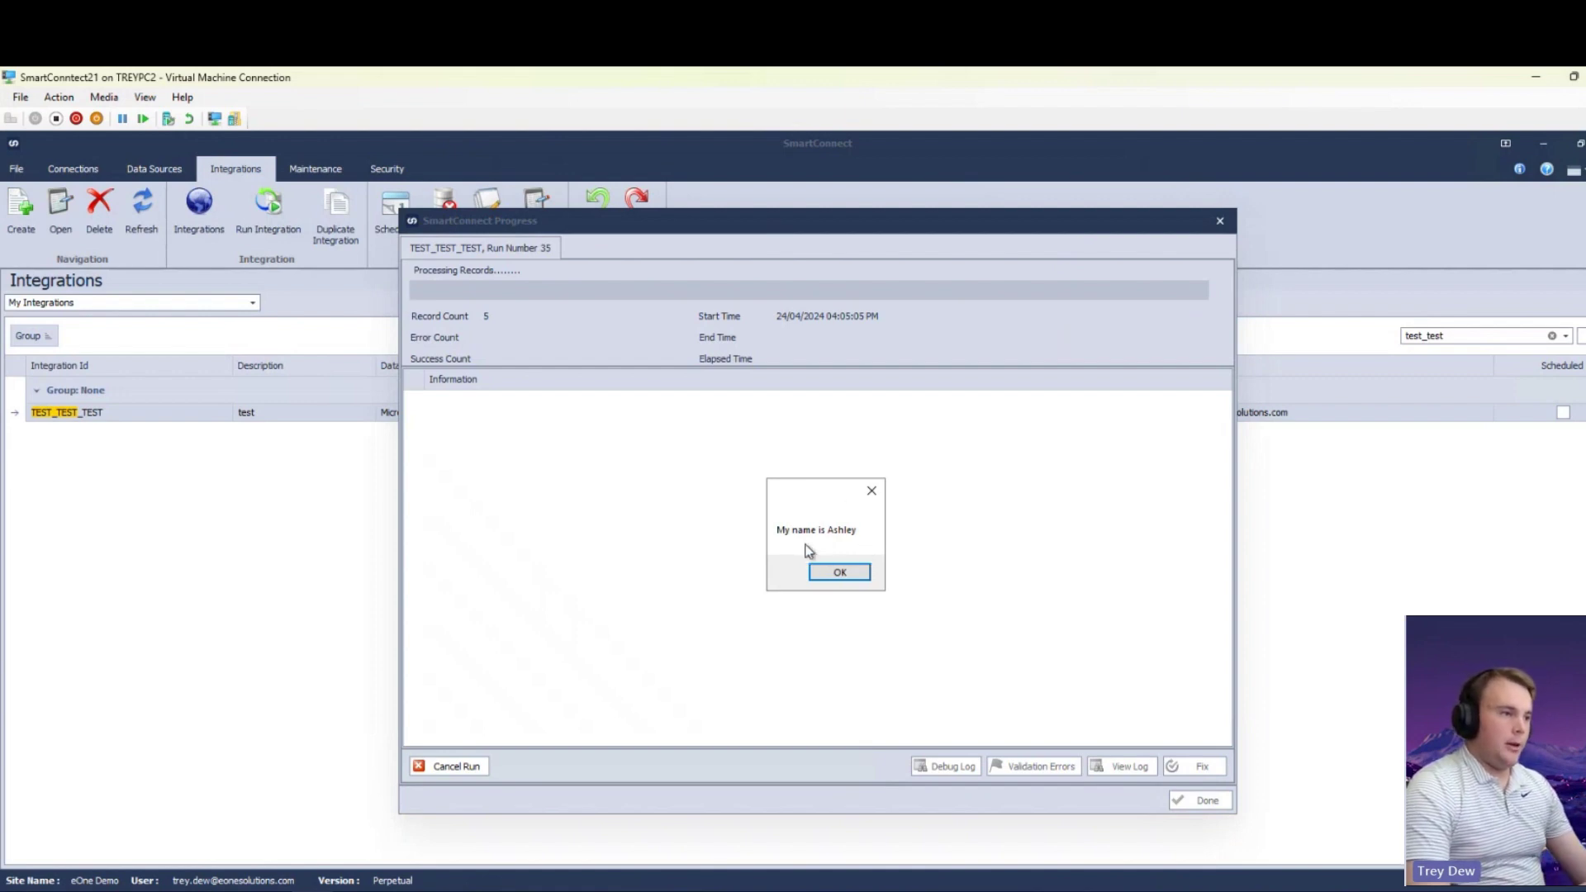
pyautogui.click(839, 574)
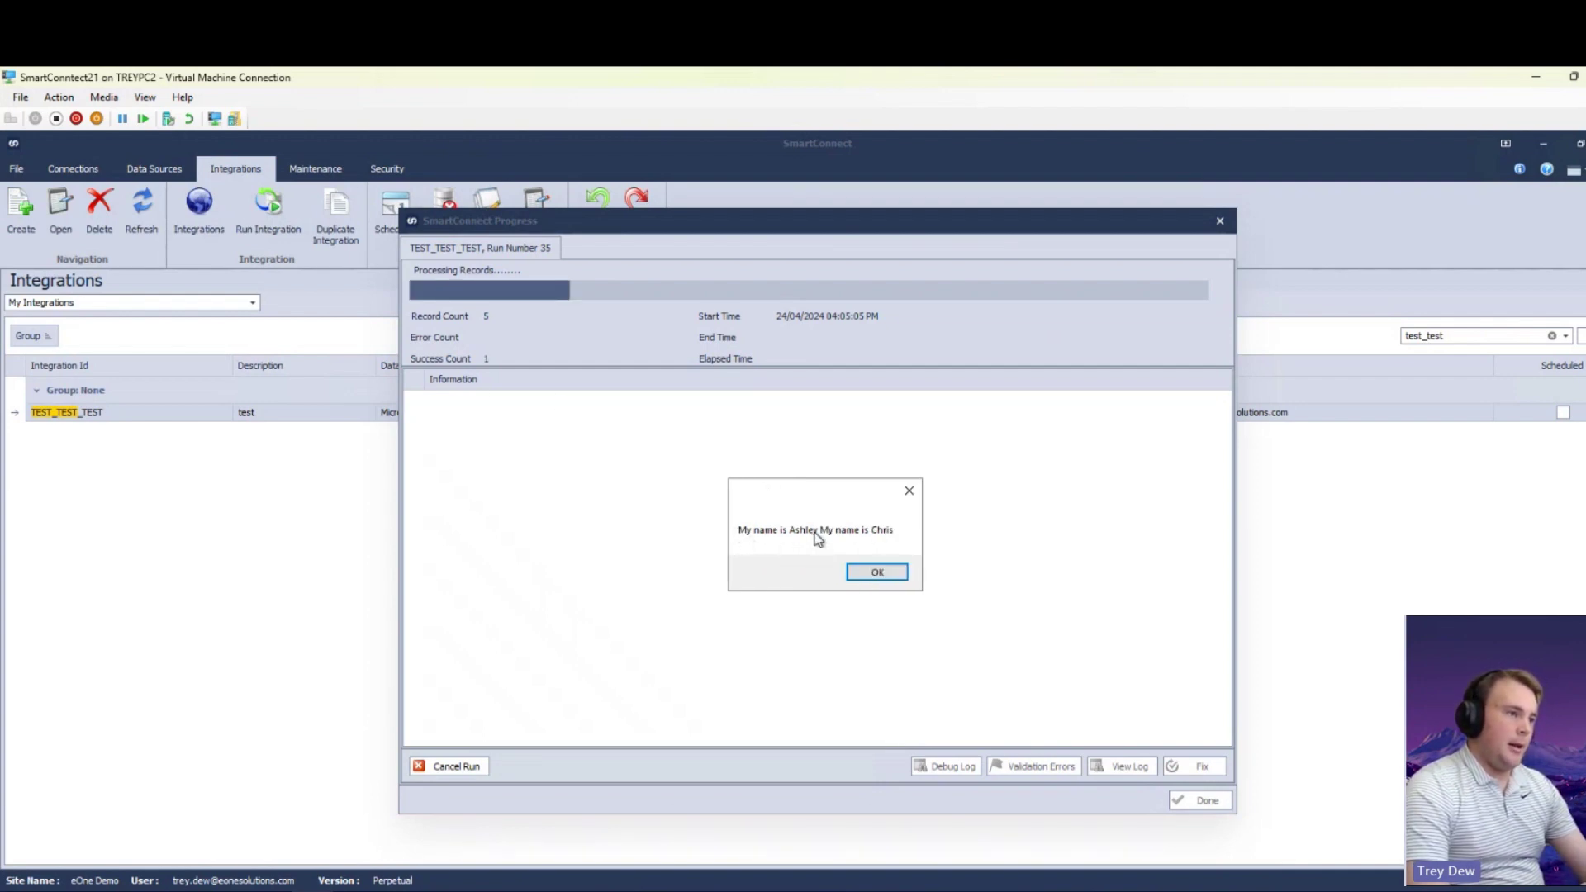
pyautogui.click(870, 572)
pyautogui.click(875, 573)
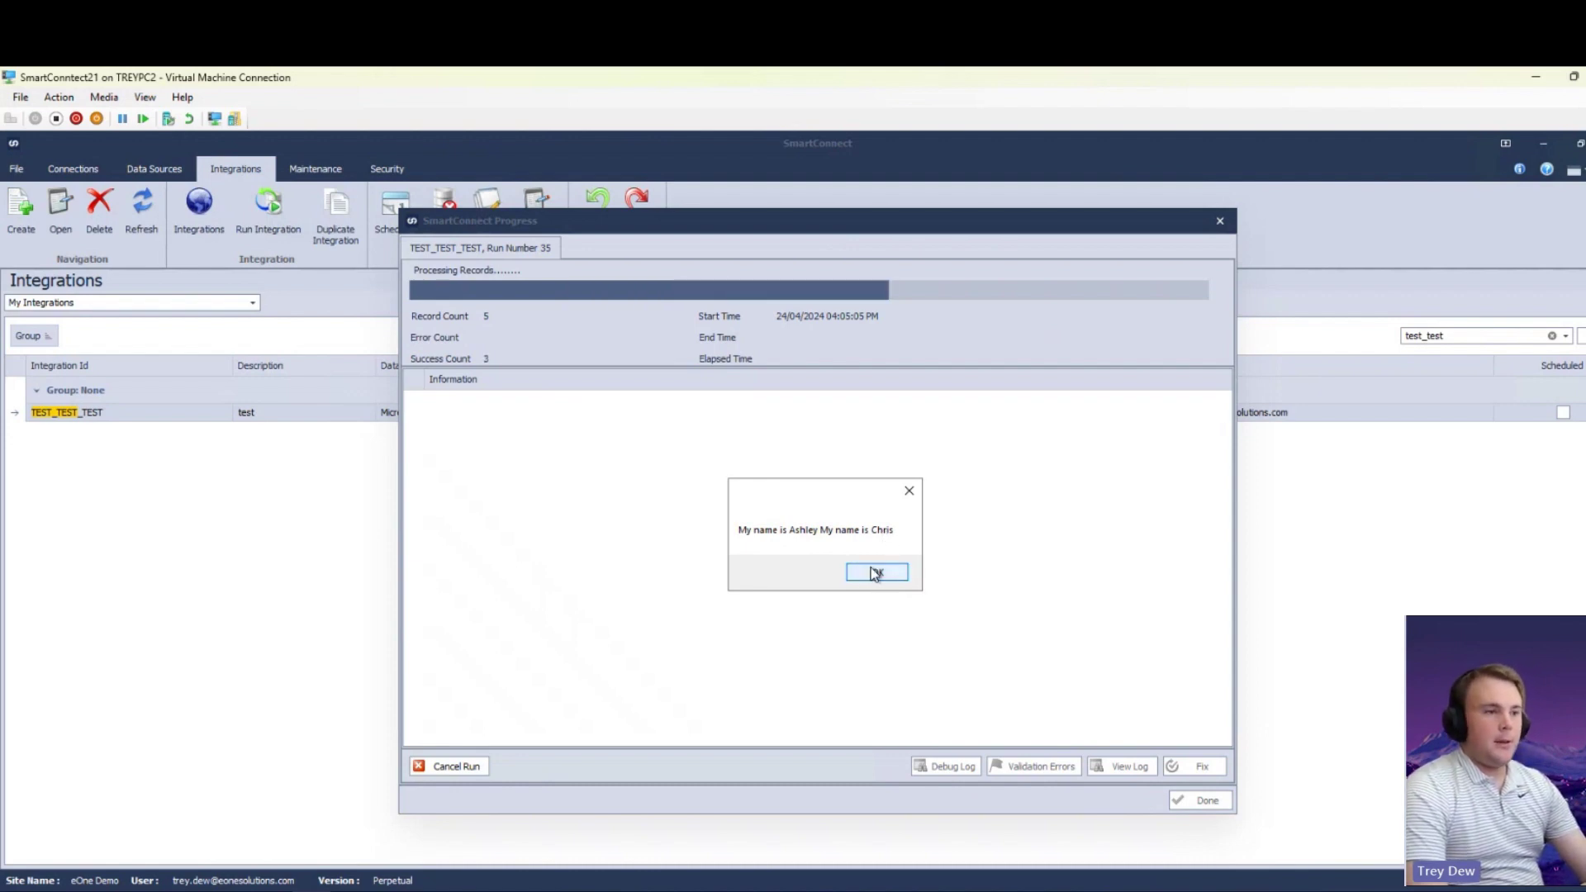
pyautogui.click(876, 572)
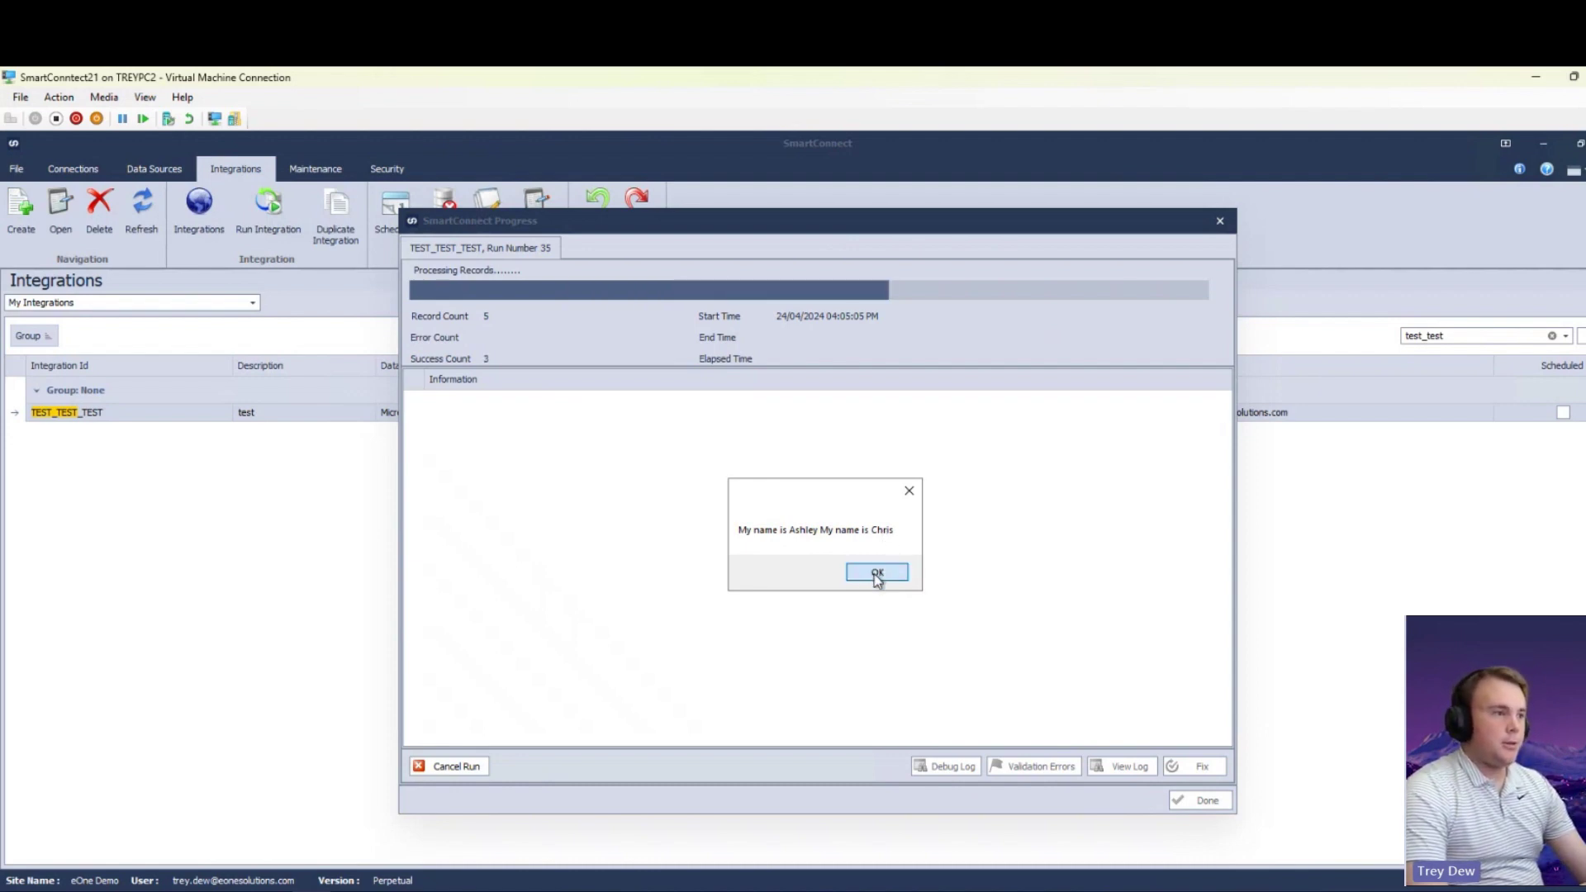
pyautogui.click(876, 573)
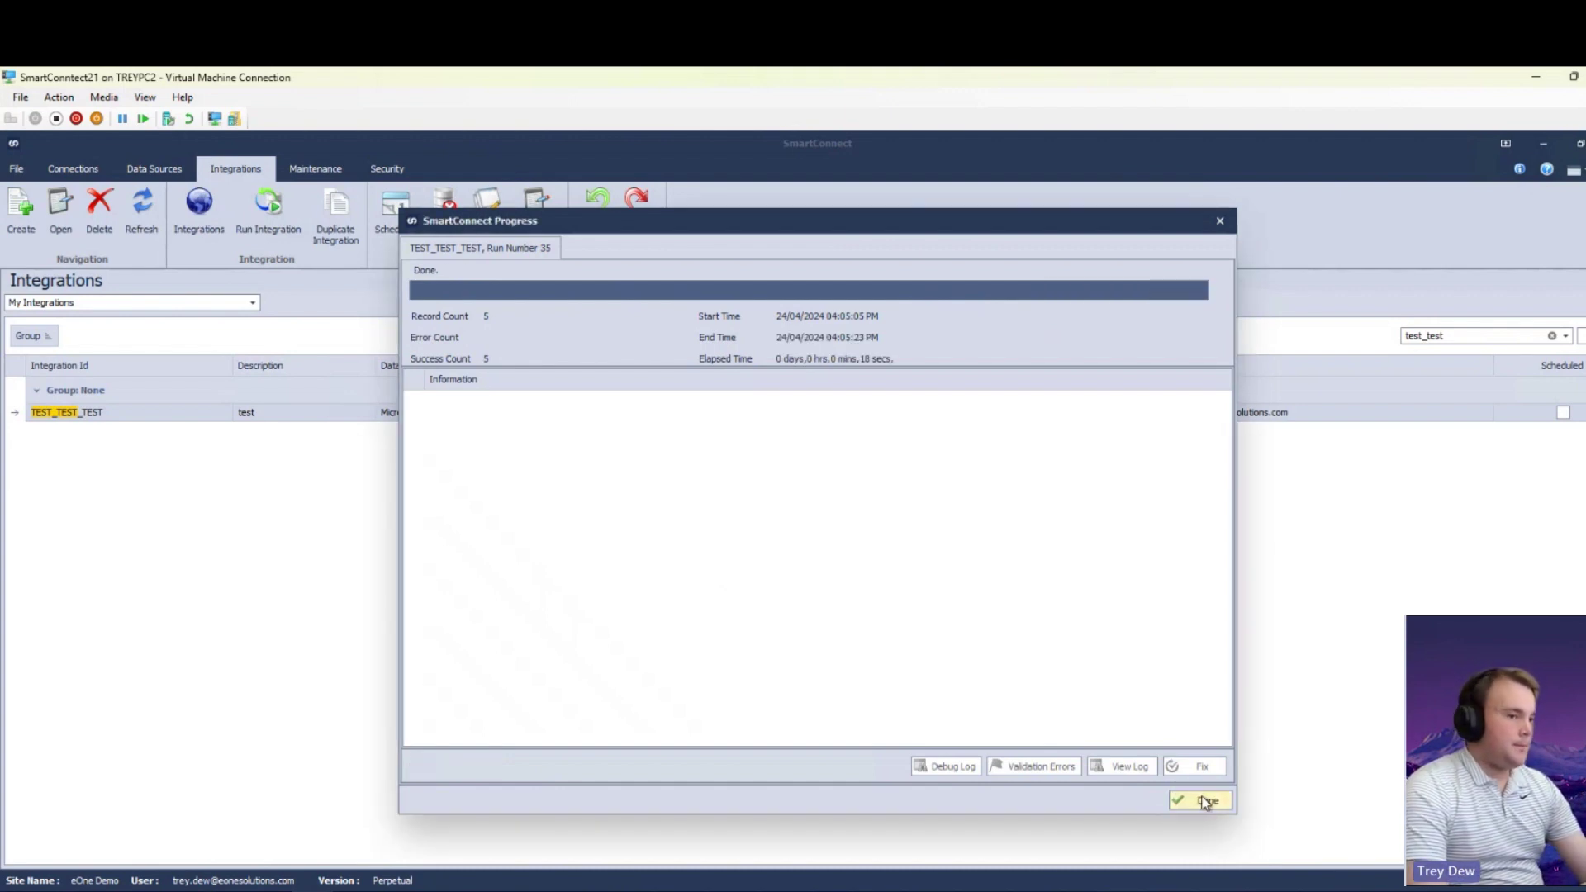
# - Close the progress window of finished run 35 to return to the Integrations list
pyautogui.click(1203, 801)
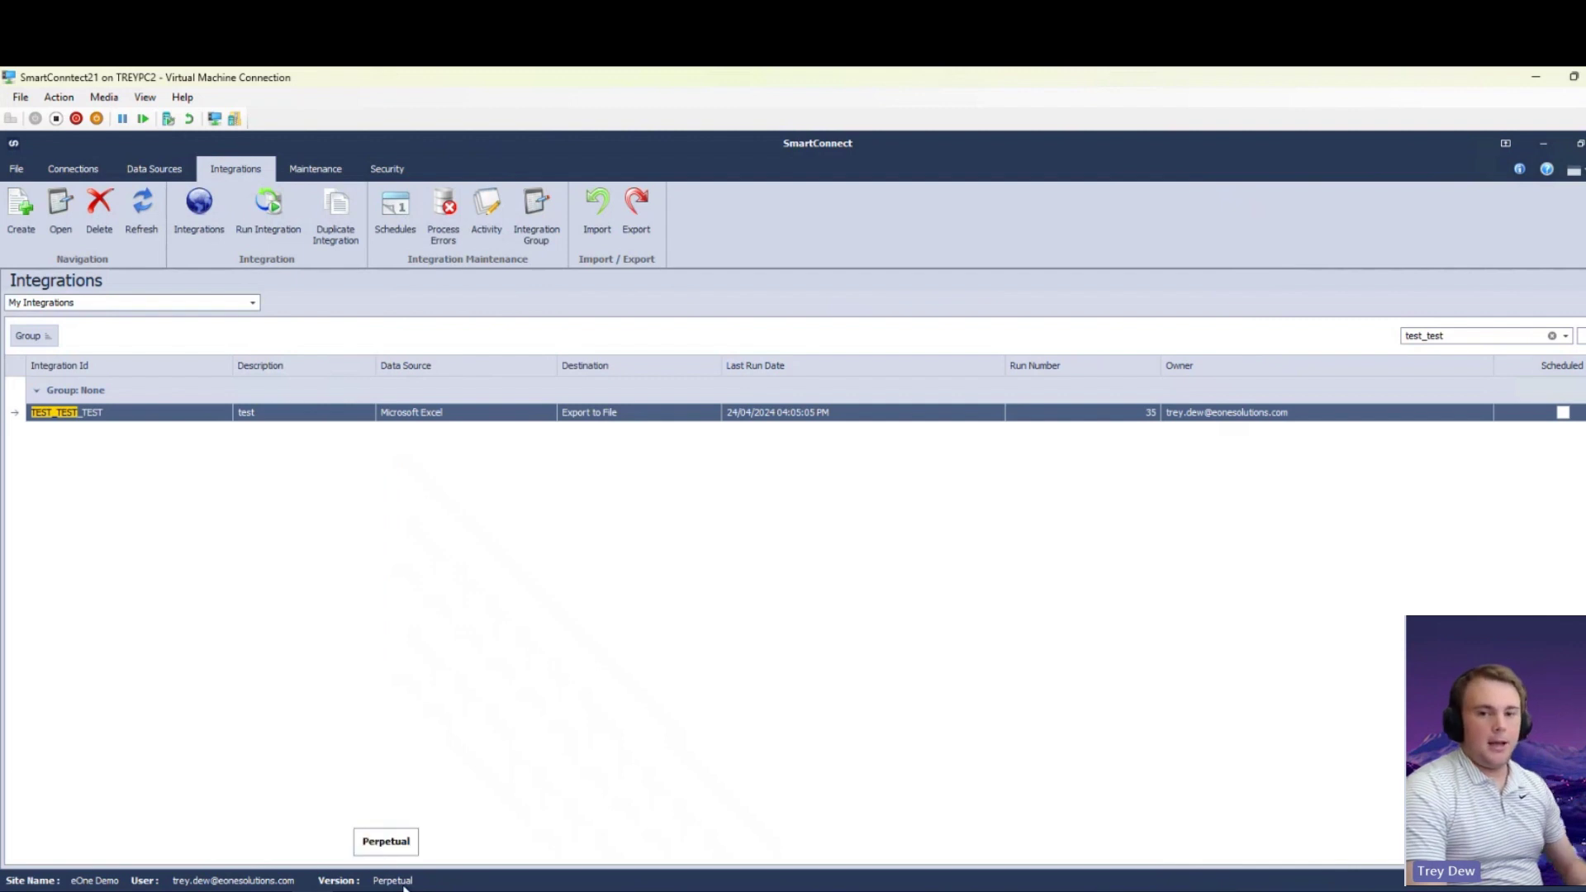